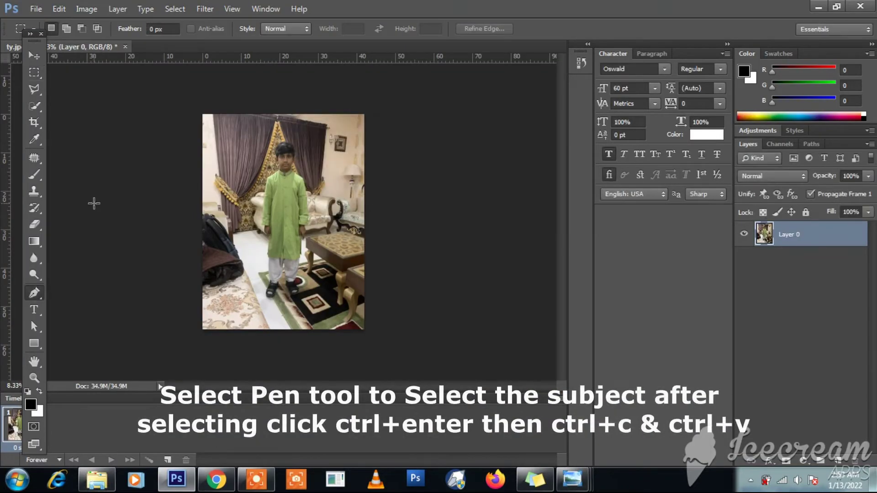
With the Pen tool, start an outline path below the boy's hand, running down the kurta edge.
key("p")
scroll(279, 275, "up", 5)
left_click(430, 201)
scroll(427, 202, "down", 3)
left_click(421, 202)
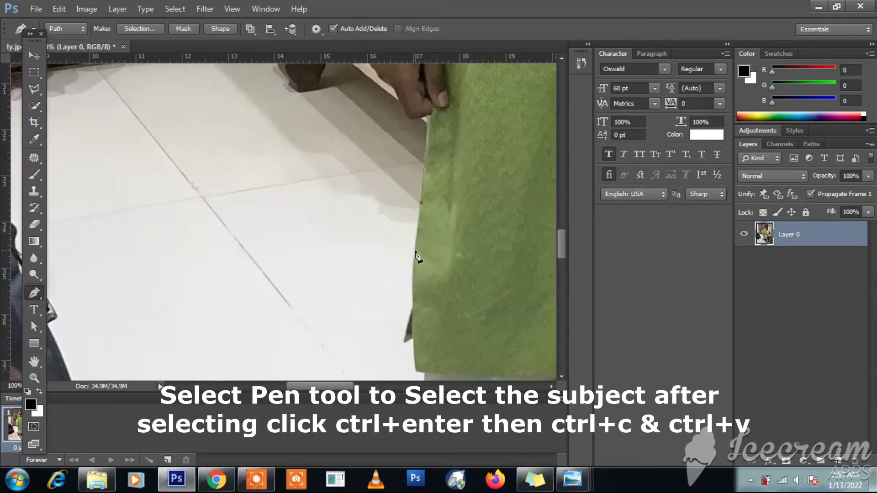
Trace anchors from the kurta's lower edge down the trouser leg onto the sandal.
scroll(415, 345, "down", 4)
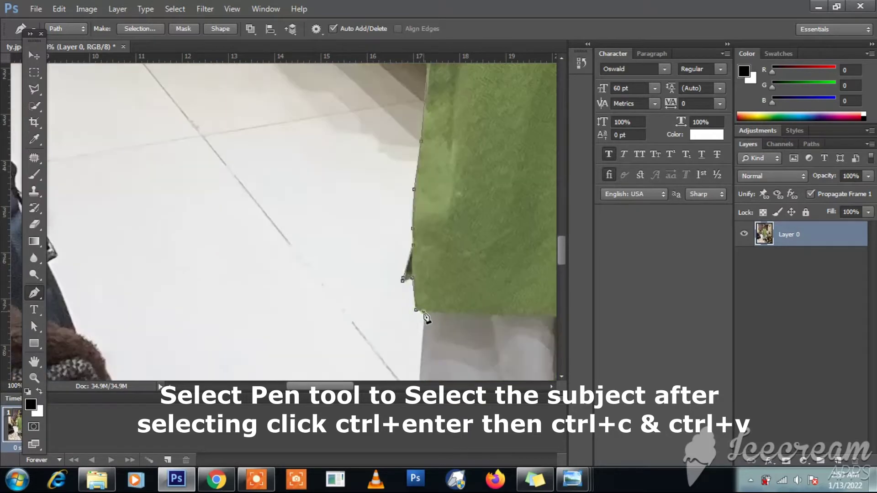
scroll(425, 315, "down", 4)
left_click(424, 323)
left_click(414, 293)
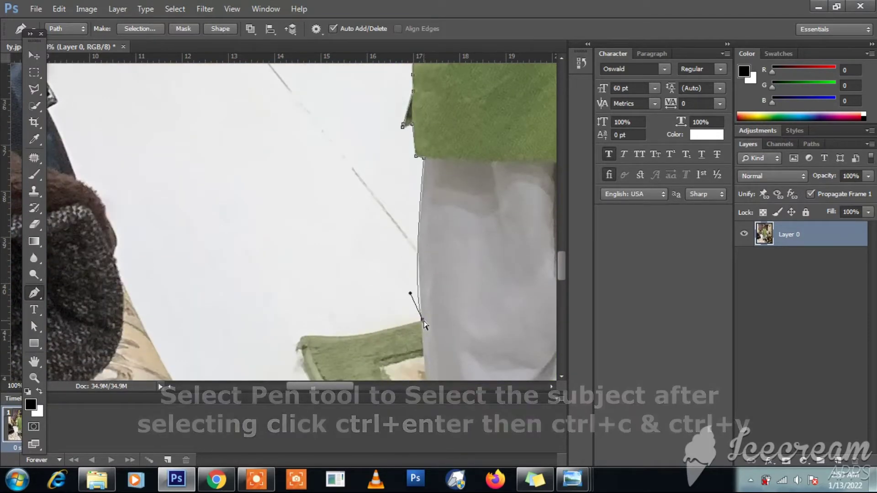
scroll(425, 238, "down", 4)
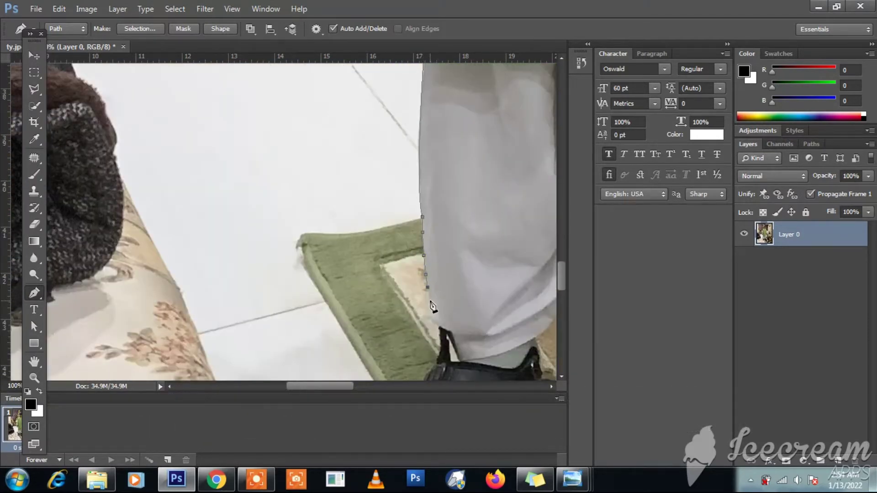
left_click(430, 302)
scroll(432, 303, "down", 2)
left_click(420, 353)
scroll(420, 320, "down", 2)
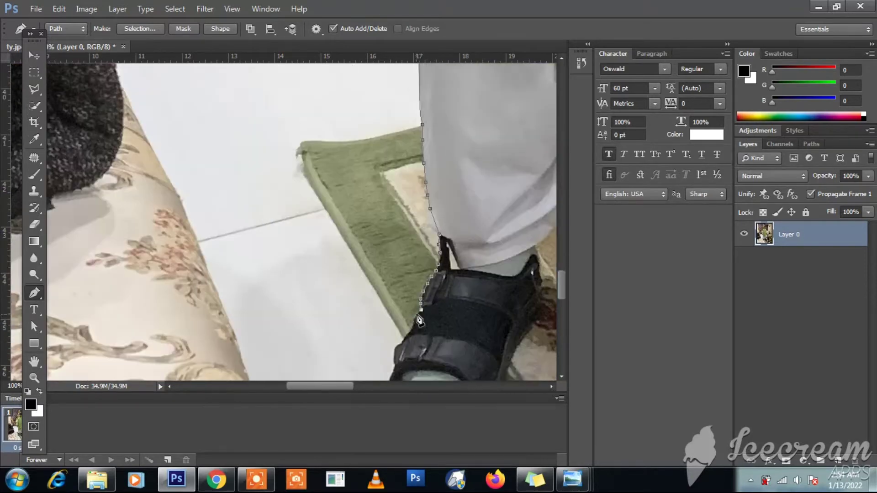
left_click(404, 343)
Continue the path around the sandal's toe and sole.
scroll(397, 339, "down", 3)
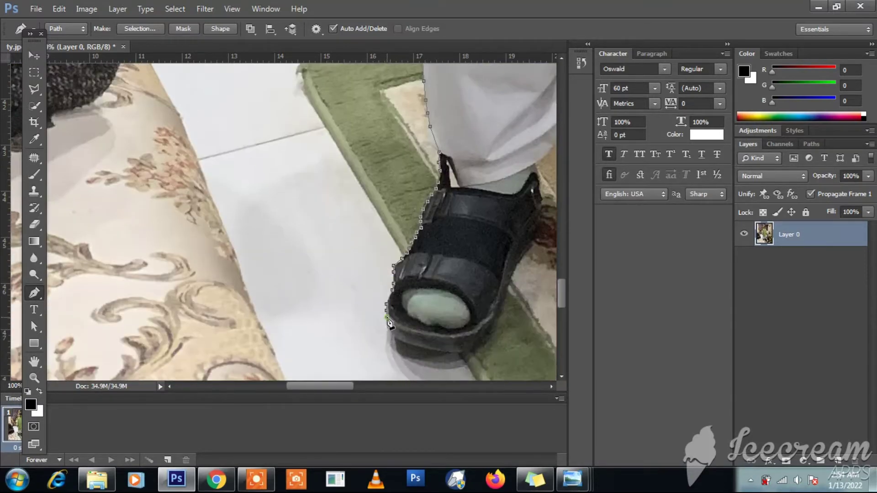
scroll(463, 368, "down", 2)
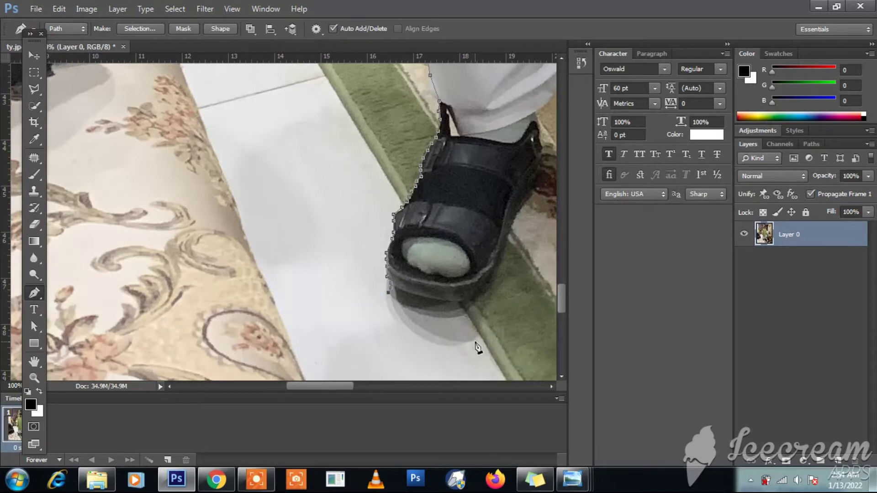
left_click(483, 295)
left_click(498, 264)
left_click(509, 236)
left_click(522, 203)
Trace up the sandal's inner edge to the top of its strap at higher zoom.
scroll(372, 251, "right", 3)
key("ctrl+plus")
left_click(386, 273)
left_click(396, 251)
left_click(399, 209)
left_click(394, 171)
left_click(383, 146)
key("ctrl+minus")
scroll(386, 119, "right", 2)
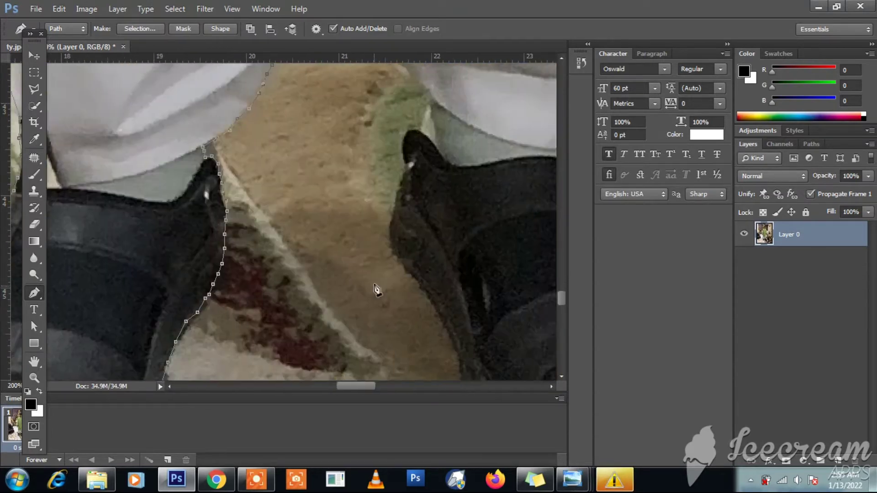
scroll(300, 250, "up", 3)
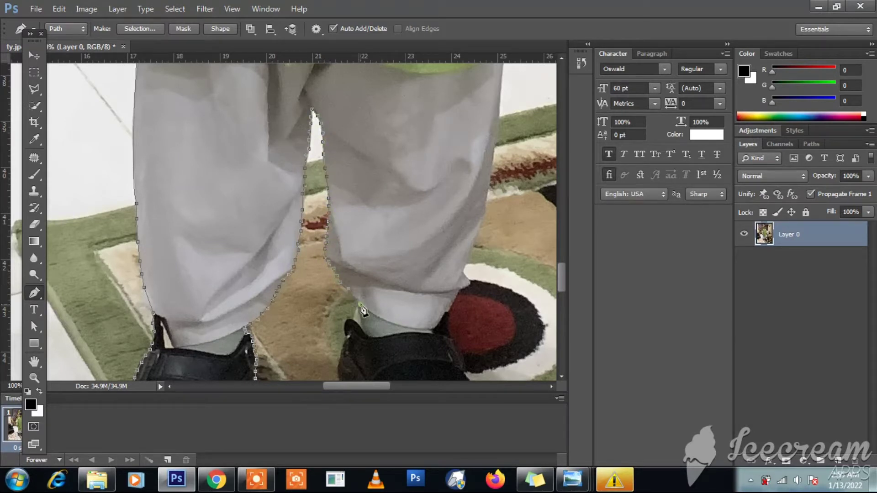
Outline the right sandal's edge down to the bottom of its sole.
left_click(346, 338)
scroll(343, 295, "down", 2)
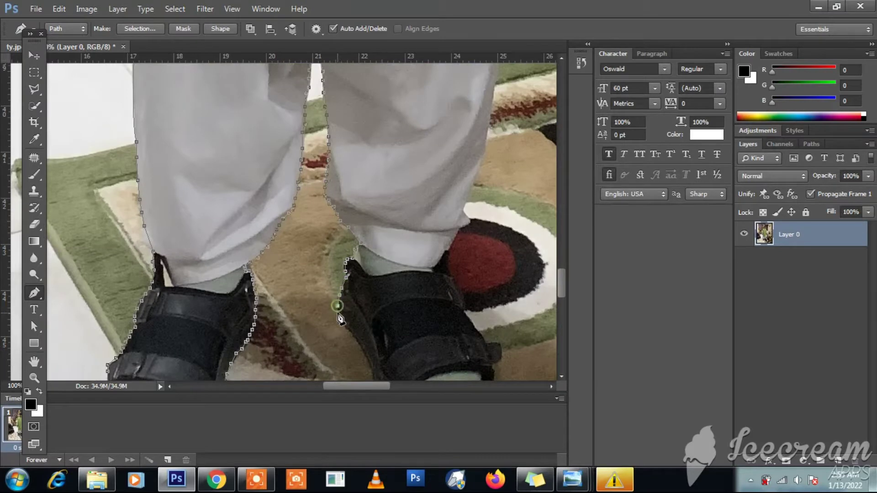
left_click(339, 316)
scroll(341, 297, "down", 1)
left_click(375, 348)
scroll(376, 347, "down", 1)
left_click(378, 306)
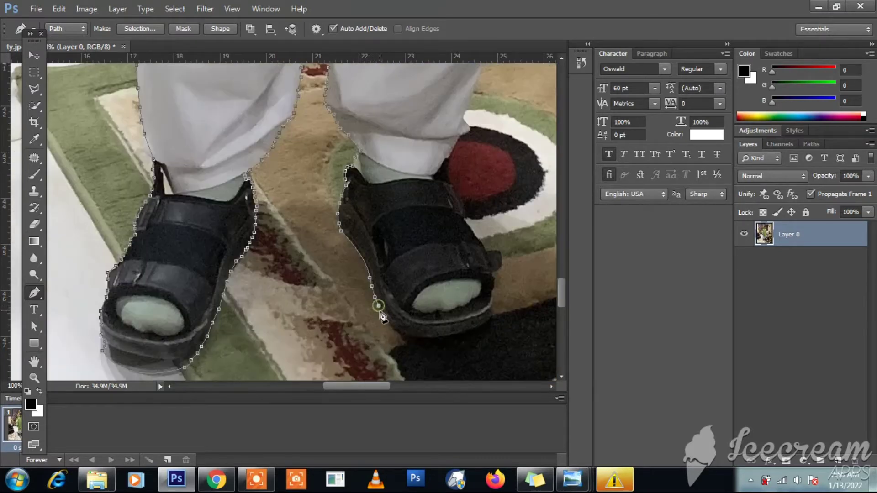
left_click(408, 341)
left_click(415, 347)
Curve the path around the right sole's front and up to the strap top.
left_click_drag(494, 320, 477, 350)
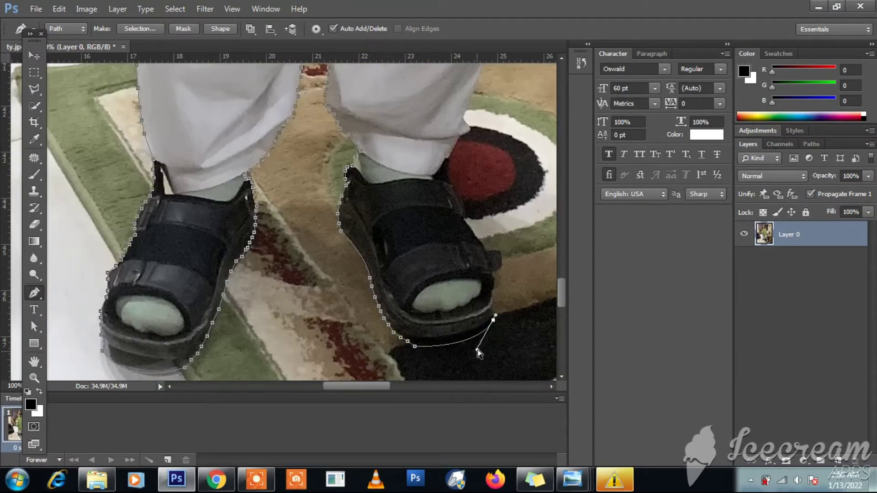
left_click(495, 284)
left_click(475, 233)
left_click(465, 219)
left_click(460, 201)
left_click(454, 188)
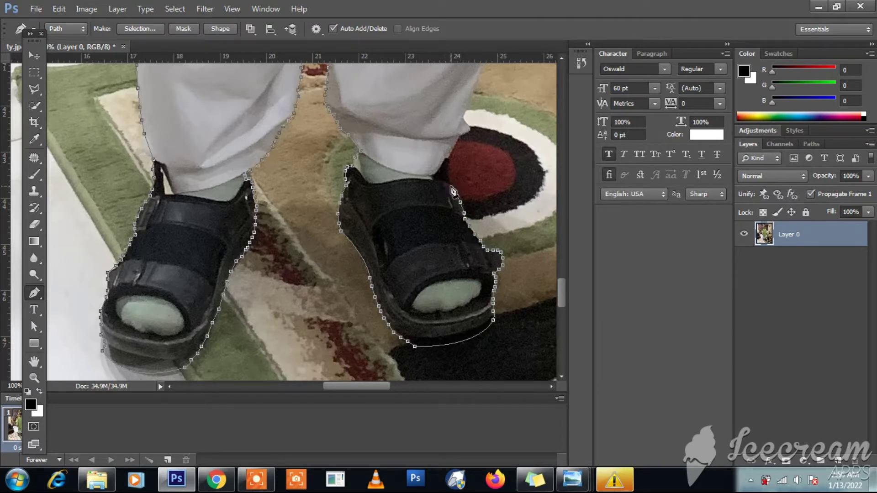
scroll(468, 140, "up", 2)
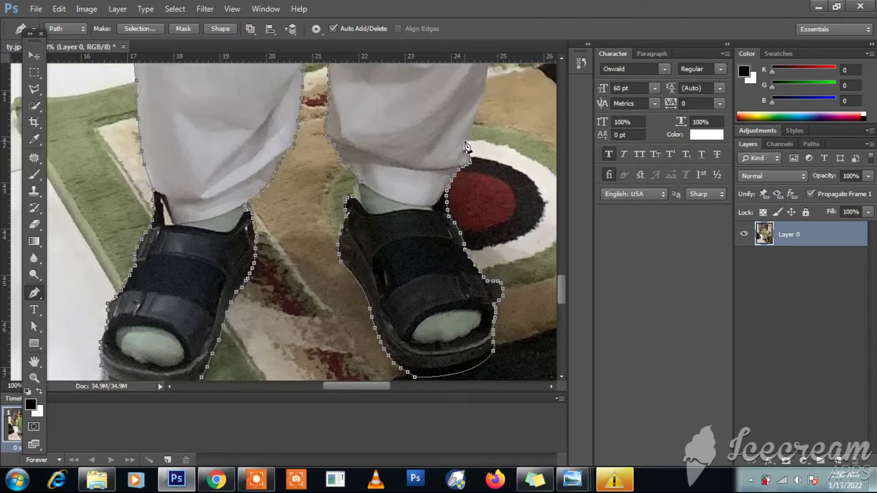
scroll(478, 118, "up", 3)
scroll(492, 123, "up", 3)
Extend the path up the right trouser leg and the kurta's right edge.
scroll(500, 97, "up", 3)
left_click(499, 112)
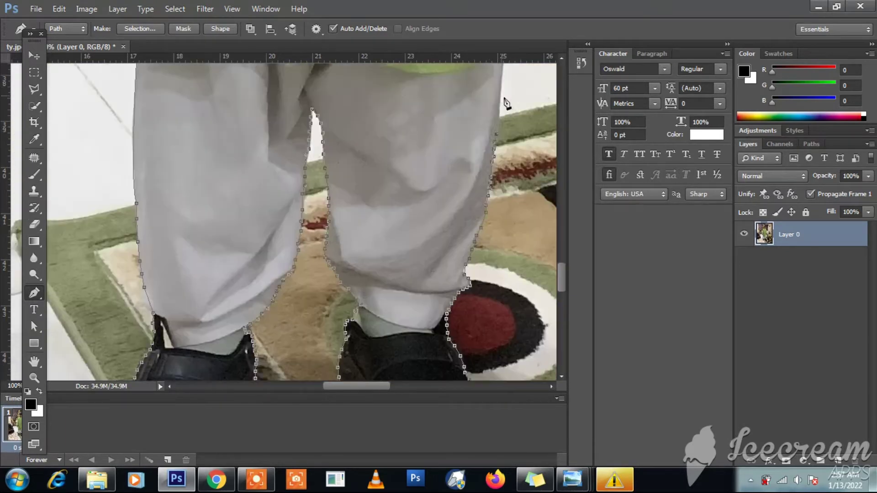
scroll(503, 82, "up", 8)
left_click(507, 159)
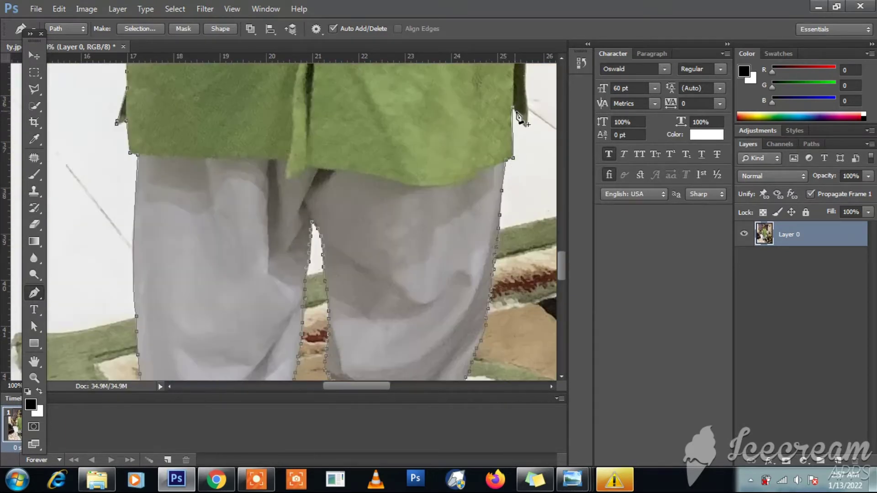
scroll(527, 125, "up", 4)
left_click(528, 127)
scroll(529, 127, "up", 4)
scroll(528, 131, "up", 4)
left_click(533, 141)
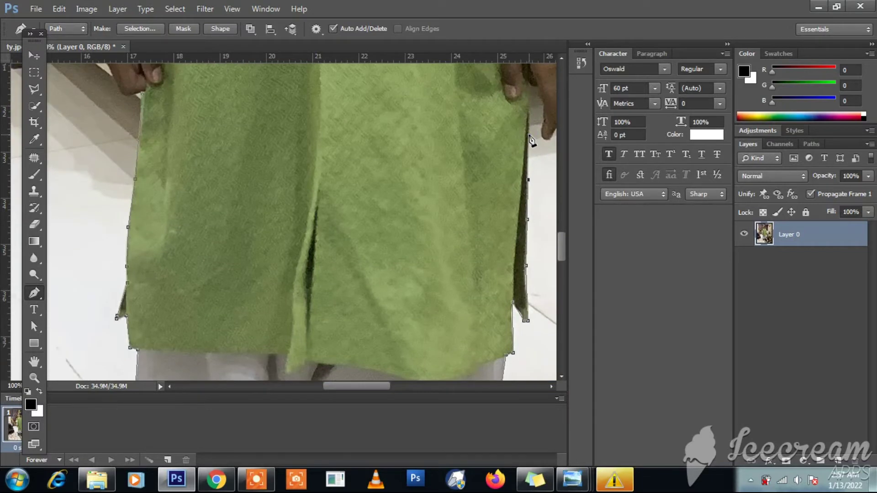
Trace around the finger and up the hand to the sleeve cuff.
left_click(523, 91)
left_click(533, 117)
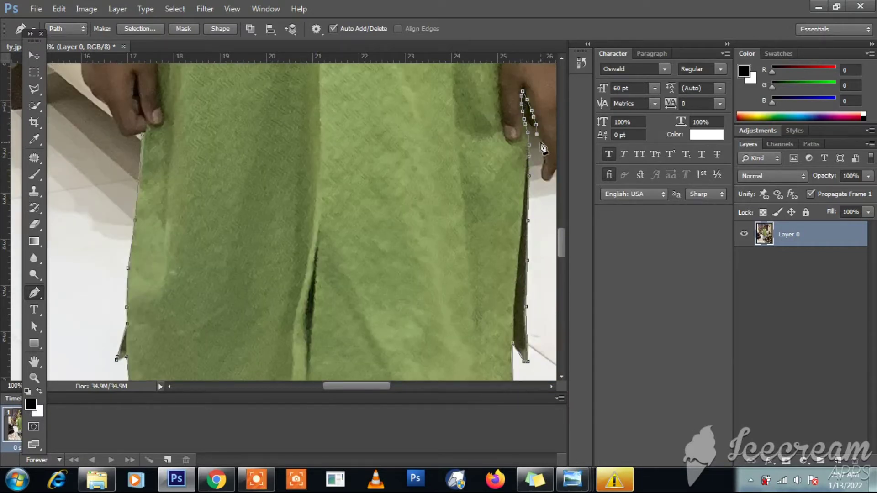
left_click_drag(388, 388, 403, 388)
left_click(446, 145)
scroll(453, 133, "up", 2)
left_click(465, 102)
scroll(465, 139, "up", 3)
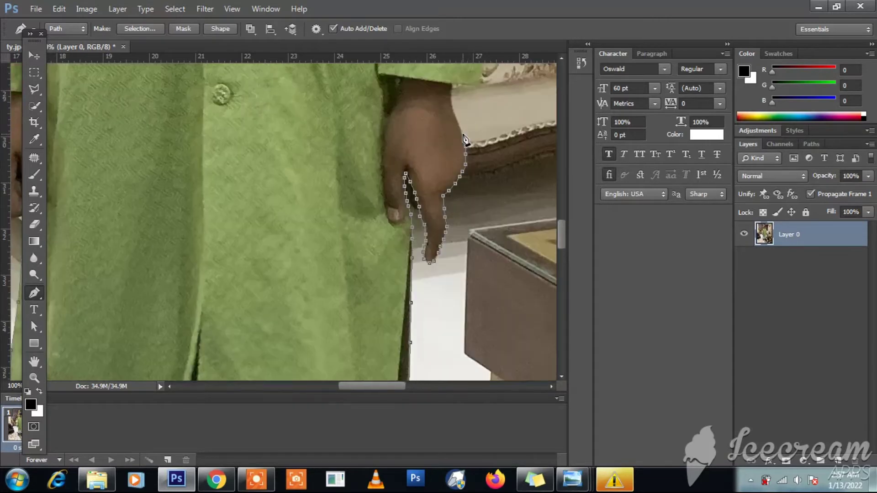
left_click(478, 86)
scroll(478, 86, "up", 2)
scroll(478, 86, "up", 2)
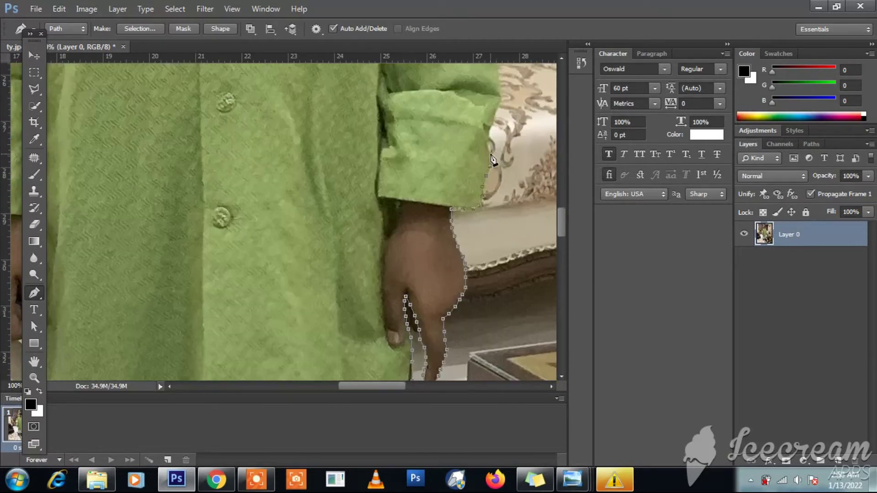
Check the sleeve edge zoomed in, then trace anchors up the sleeve's outer edge.
key("a")
key("ctrl+plus")
key("ctrl+minus")
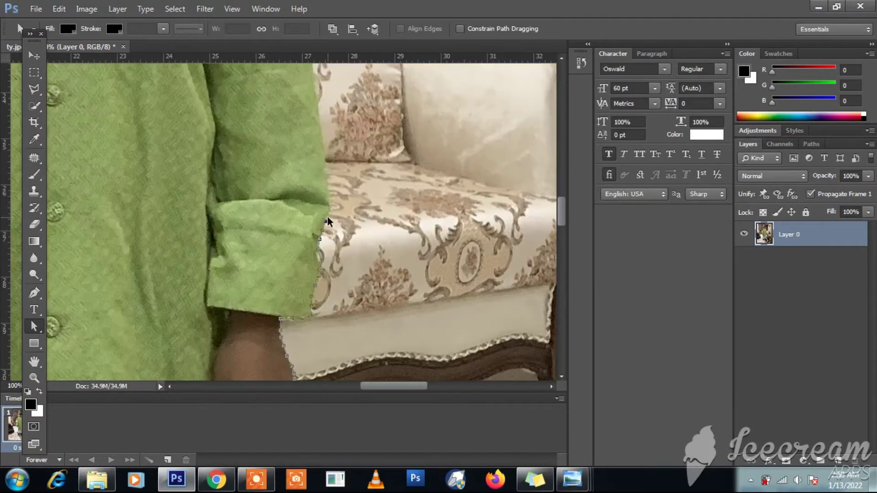
key("p")
scroll(328, 222, "up", 3)
left_click(319, 172)
scroll(319, 172, "up", 3)
left_click(314, 143)
scroll(314, 149, "up", 2)
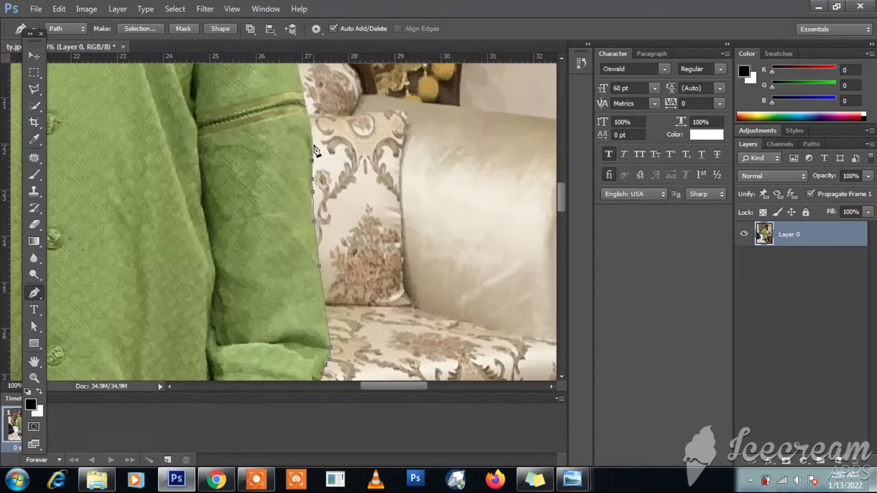
scroll(304, 100, "up", 1)
Continue the path up the sleeve past the sofa to near its top.
left_click(300, 134)
scroll(295, 119, "up", 2)
left_click(280, 115)
scroll(278, 137, "up", 1)
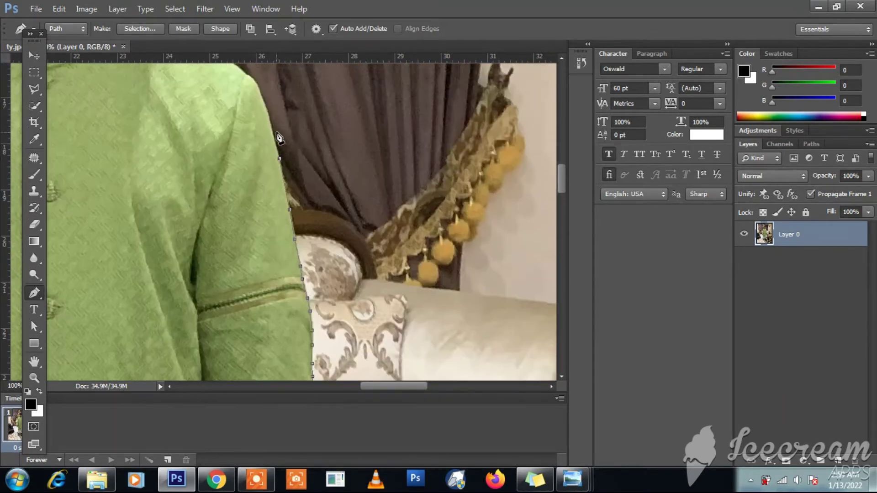
left_click(251, 76)
scroll(211, 127, "up", 2)
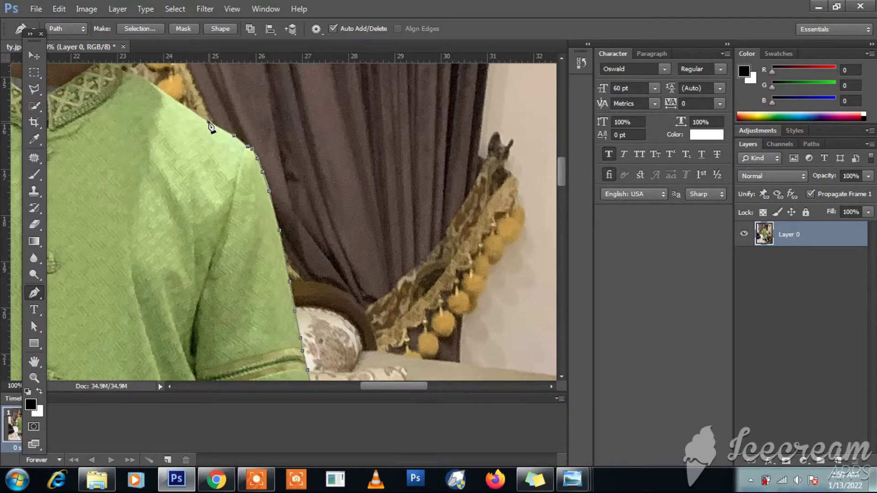
Trace over the shoulder and neck, along the ear, and above it.
left_click(123, 69)
scroll(121, 76, "up", 2)
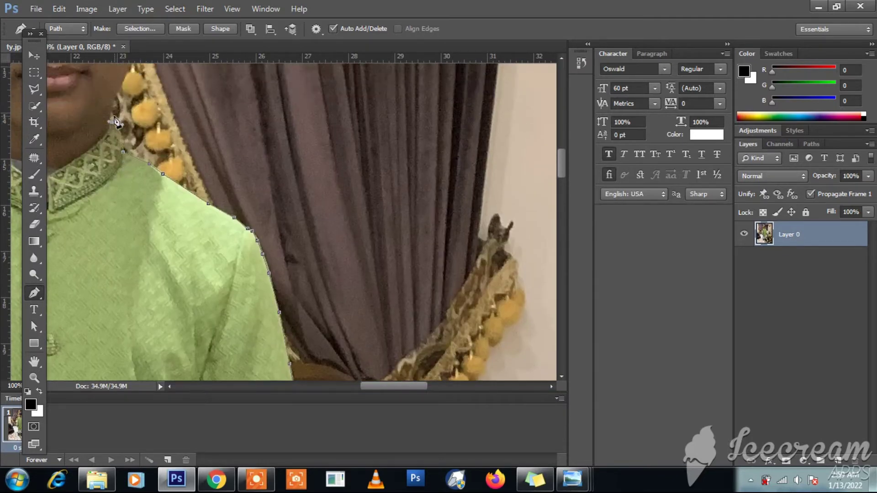
left_click(117, 93)
scroll(121, 115, "up", 1)
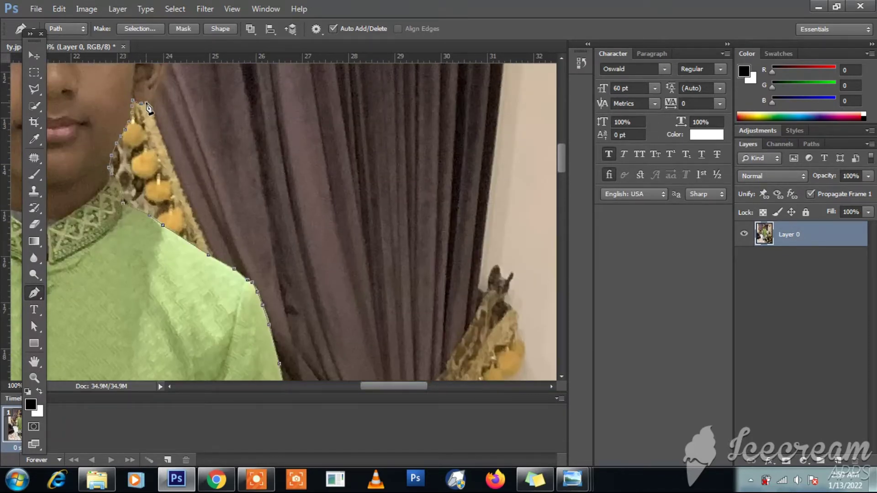
scroll(161, 92, "up", 1)
left_click(159, 114)
scroll(170, 90, "up", 1)
left_click(169, 110)
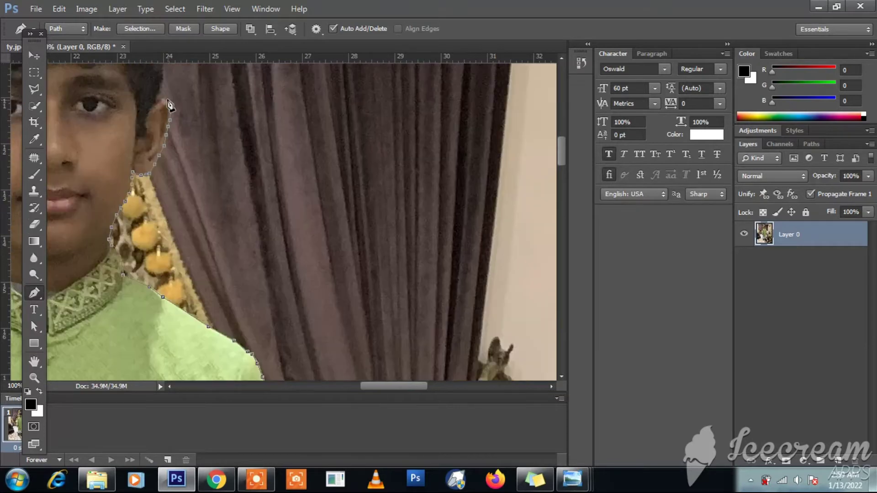
scroll(160, 98, "up", 1)
scroll(167, 133, "up", 1)
key("ctrl+minus")
left_click(207, 159)
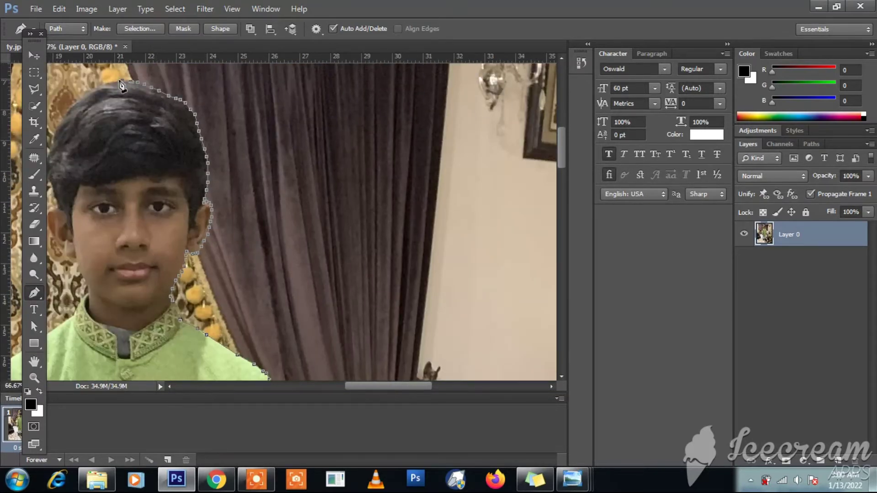
Add a final anchor below the left sleeve and close the path around the boy.
scroll(240, 129, "left", 5)
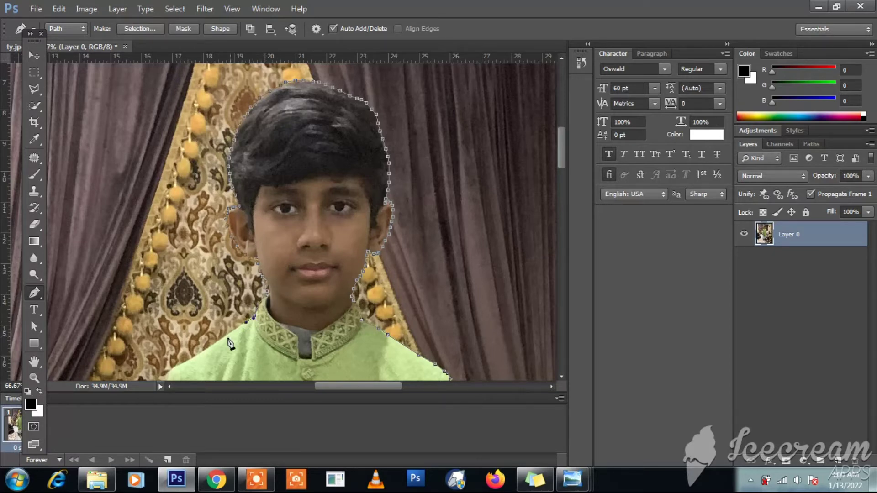
scroll(246, 327, "down", 2)
scroll(167, 319, "down", 3)
scroll(156, 265, "down", 1)
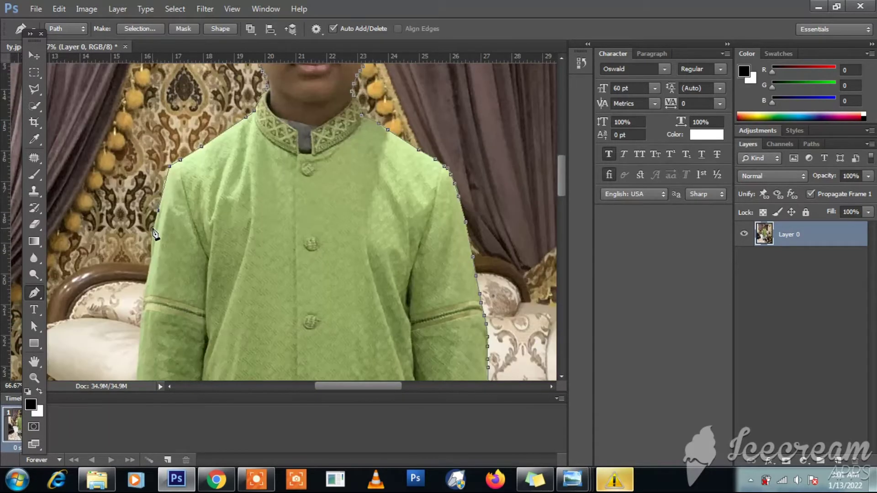
scroll(149, 276, "down", 1)
scroll(145, 271, "down", 1)
scroll(137, 283, "down", 1)
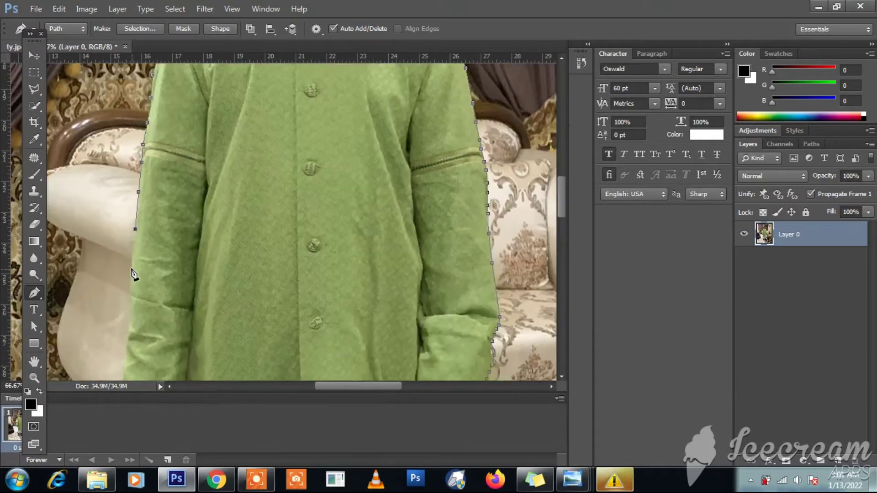
scroll(134, 275, "down", 1)
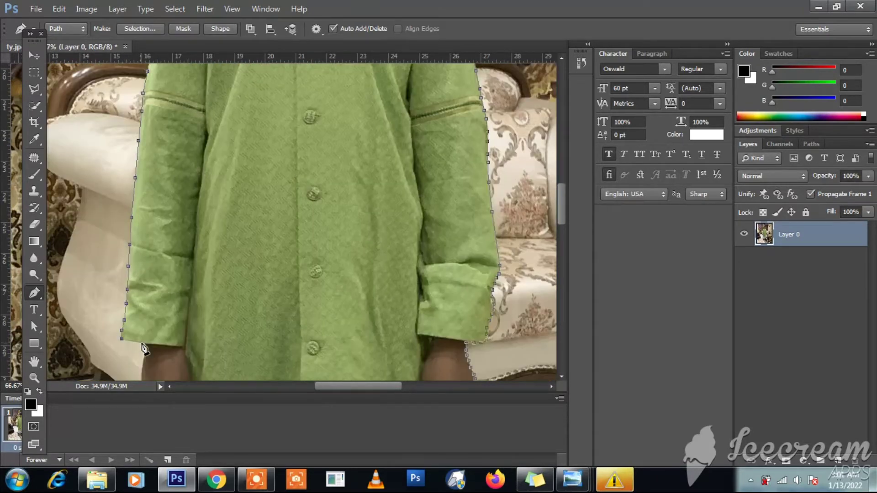
scroll(143, 348, "down", 3)
left_click(146, 192)
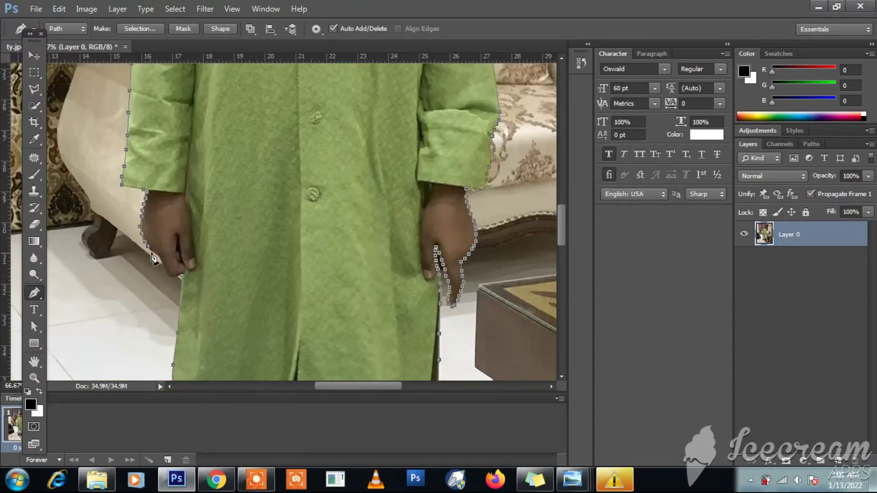
left_click(182, 279)
Turn the path into a selection, copy the boy to a layer, and drag him into the Arc de Triomphe photo.
key("ctrl+minus")
key("ctrl+minus")
key("ctrl+minus")
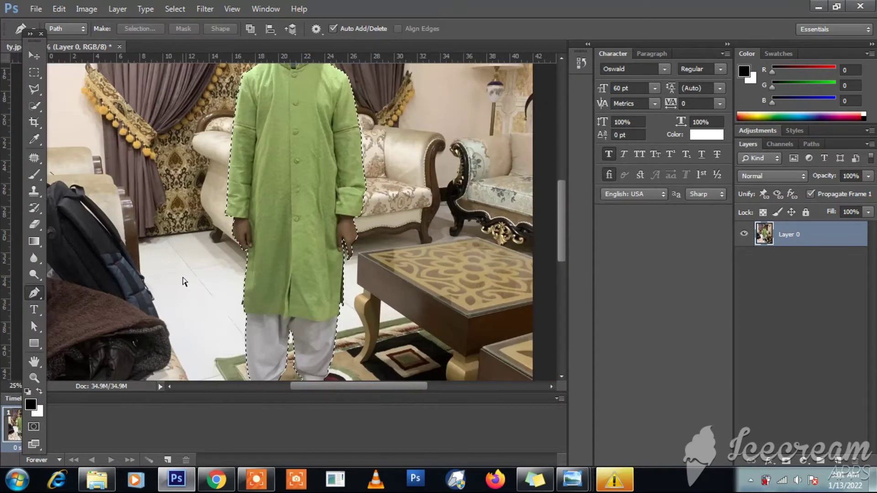
key("ctrl+minus")
key("ctrl+minus")
key("ctrl+j")
key("v")
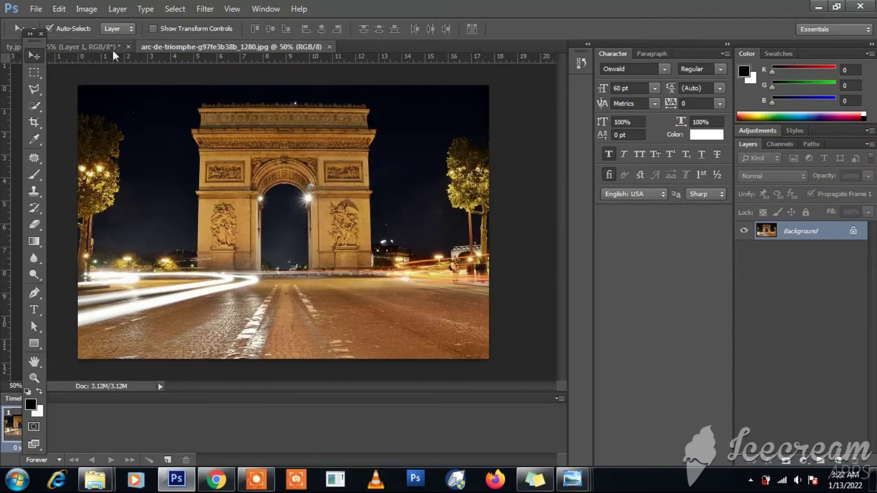
left_click_drag(112, 48, 319, 132)
Position the boy in the night scene and free-transform him to size in front of the arch.
mouse_move(219, 228)
left_mouse_down()
mouse_move(425, 219)
mouse_move(621, 301)
mouse_move(600, 425)
left_mouse_up()
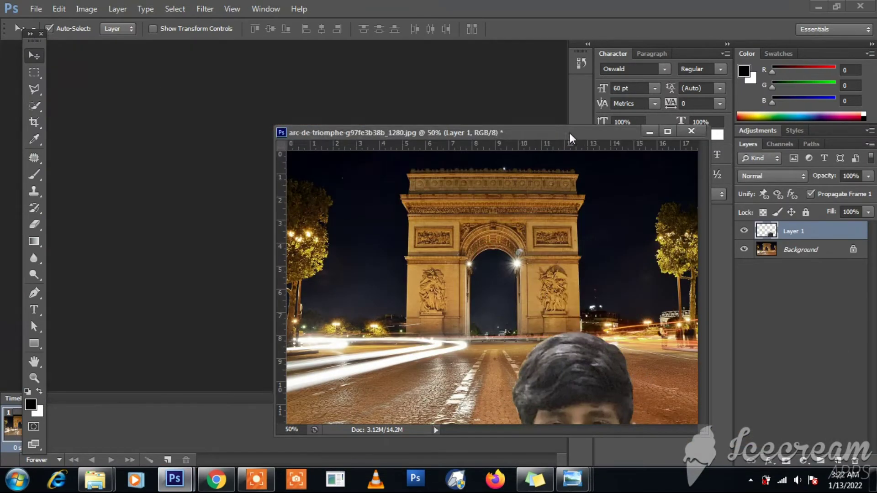
key("ctrl+t")
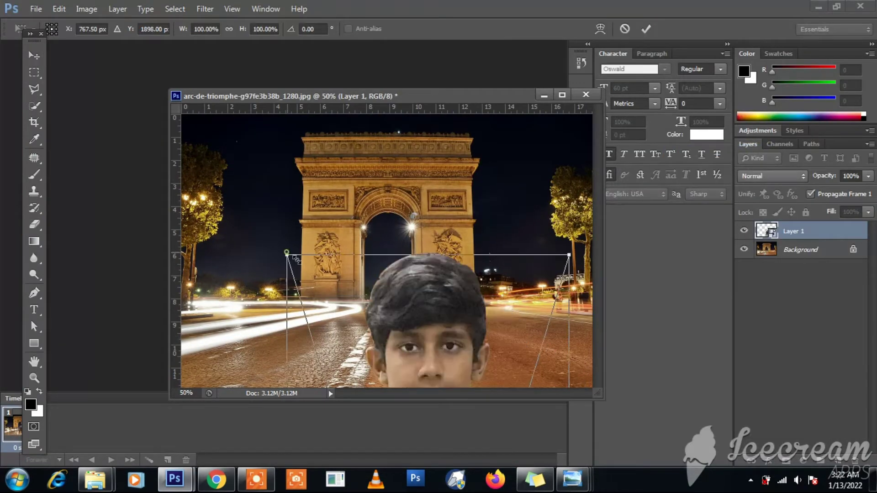
mouse_move(526, 297)
left_mouse_down()
mouse_move(488, 307)
mouse_move(444, 288)
mouse_move(455, 256)
left_mouse_up()
mouse_move(419, 289)
left_mouse_down()
mouse_move(419, 305)
mouse_move(389, 291)
left_mouse_up()
key("Return")
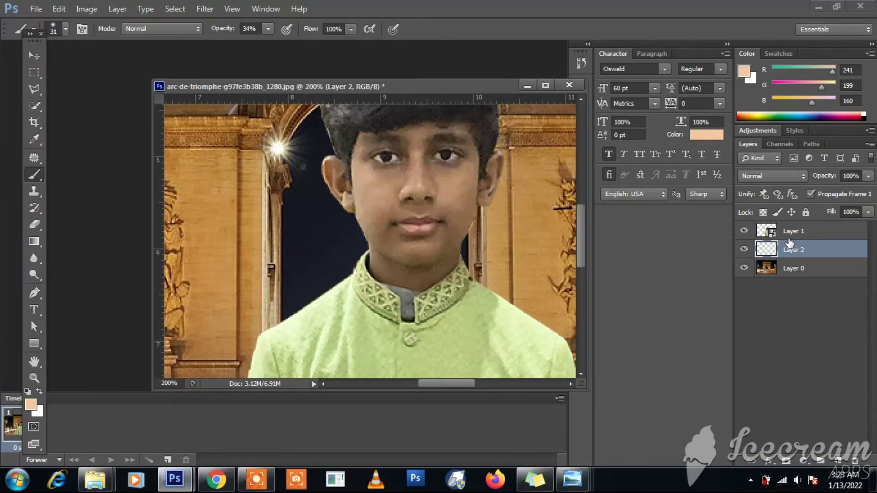
Paint a peach tint over the boy's face and set the eraser size to 37.
mouse_move(358, 196)
left_mouse_down()
mouse_move(429, 274)
mouse_move(457, 128)
mouse_move(402, 192)
mouse_move(484, 151)
mouse_move(466, 237)
left_mouse_up()
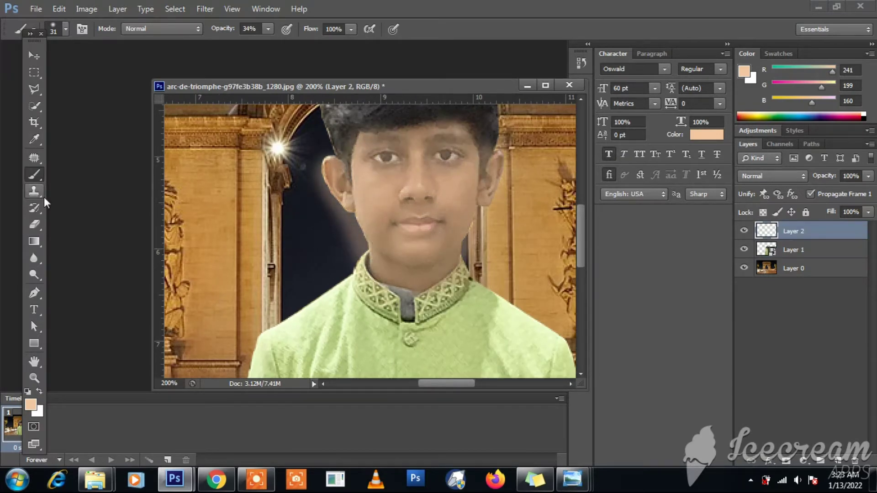
left_click(34, 224)
right_click(302, 336)
left_click(397, 260)
type("37")
key("Return")
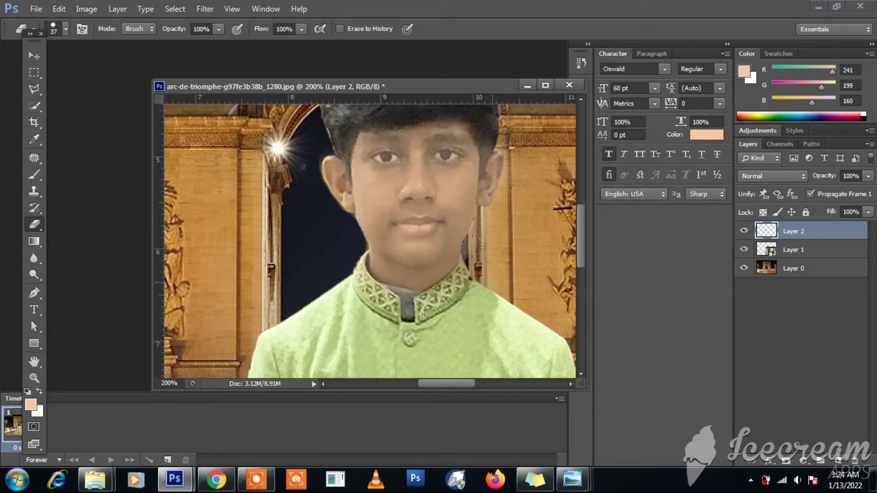
Shrink the eraser to 4 px to clean up tint overspill.
right_click(501, 134)
type("4")
key("Return")
right_click(489, 143)
key("Return")
Lower the peach tint layer's opacity to about 49% and merge it into the boy layer.
key("ctrl+minus")
scroll(761, 177, "down", 10)
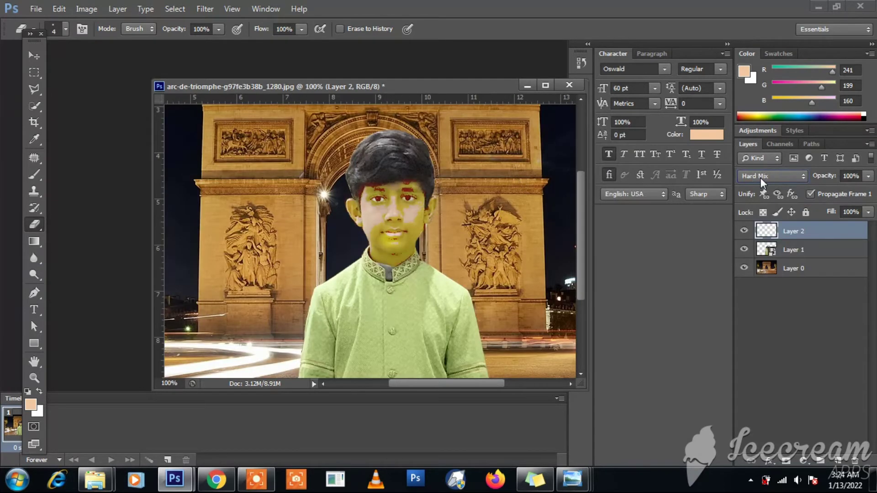
key("ctrl+minus")
scroll(761, 177, "up", 2)
scroll(761, 177, "up", 1)
scroll(761, 177, "down", 2)
scroll(761, 177, "up", 17)
left_click_drag(869, 176, 830, 188)
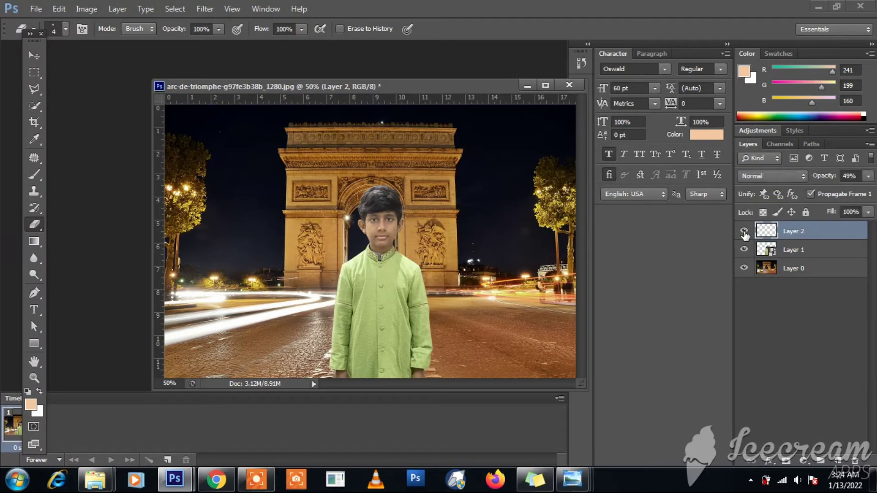
scroll(787, 180, "down", 4)
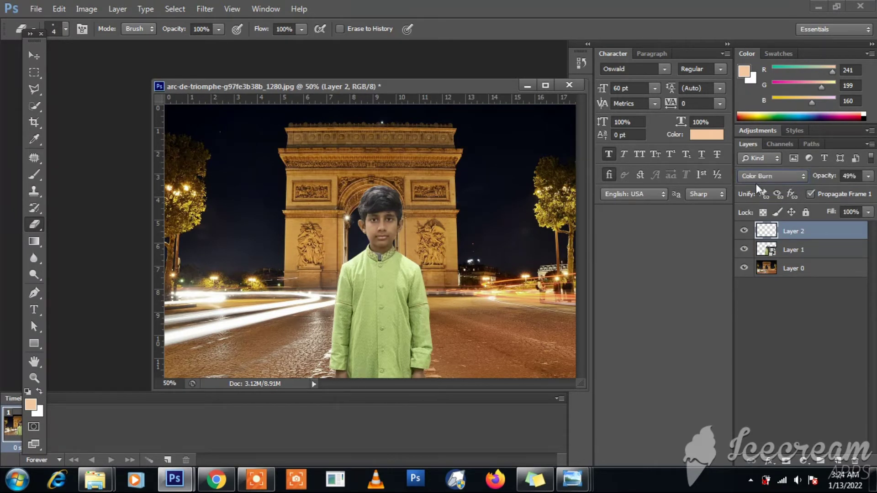
scroll(757, 181, "down", 8)
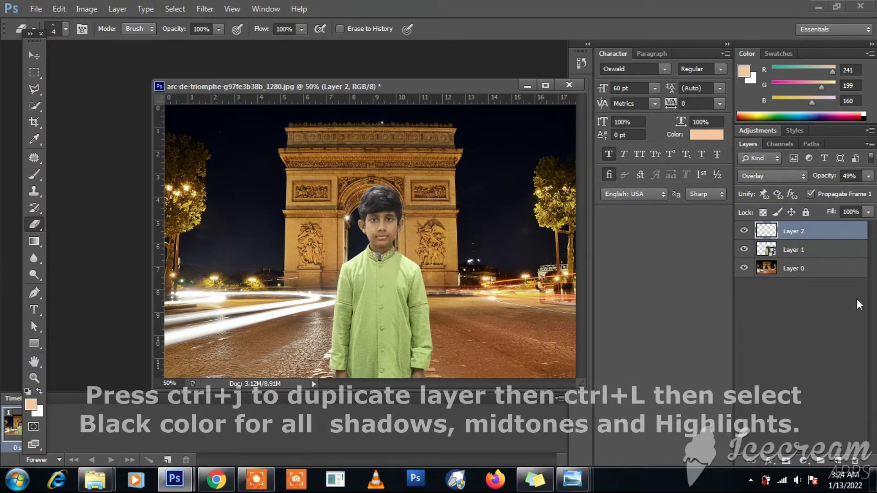
key("ctrl+e")
Make a black Levels silhouette copy of the boy, offset right, beneath his layer.
key("v")
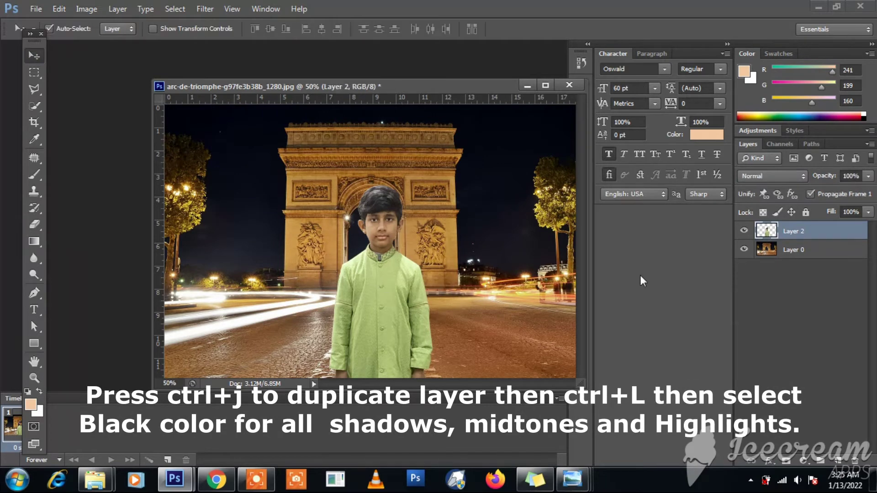
key("ctrl+j")
left_click_drag(391, 304, 494, 271)
key("ctrl+l")
left_click(721, 195)
left_click(735, 132)
left_click_drag(799, 231, 807, 256)
Convert the silhouette to a smart object, then skew and scale it across the road.
right_click(809, 250)
left_click(731, 148)
key("ctrl+t")
right_click(398, 213)
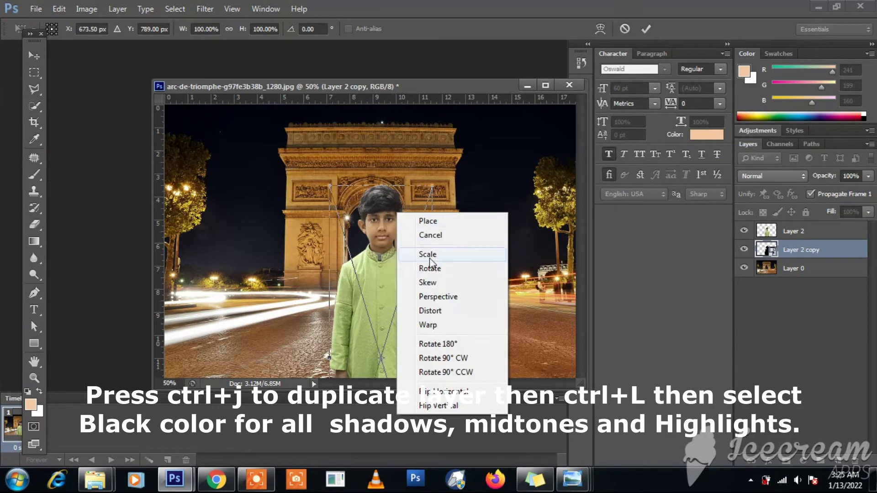
left_click(428, 283)
left_click_drag(381, 186, 488, 199)
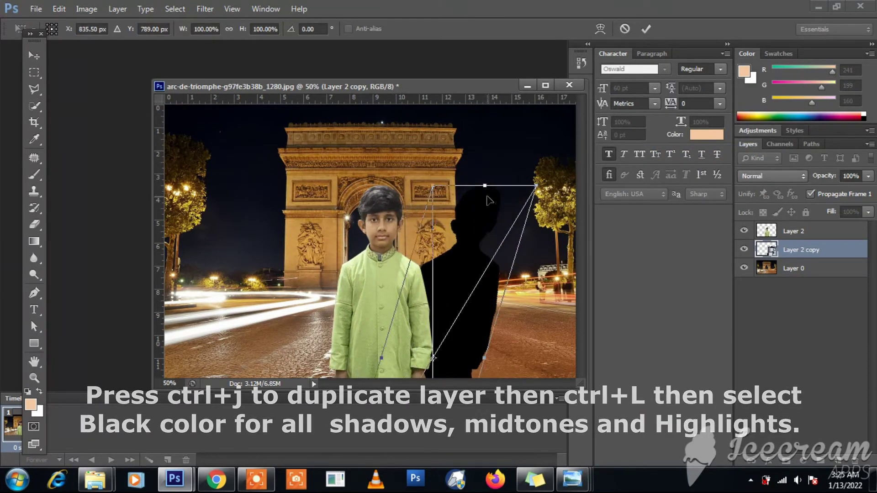
left_click_drag(506, 282, 474, 327)
right_click(455, 263)
left_click(486, 287)
left_click_drag(454, 249, 525, 246)
key("Return")
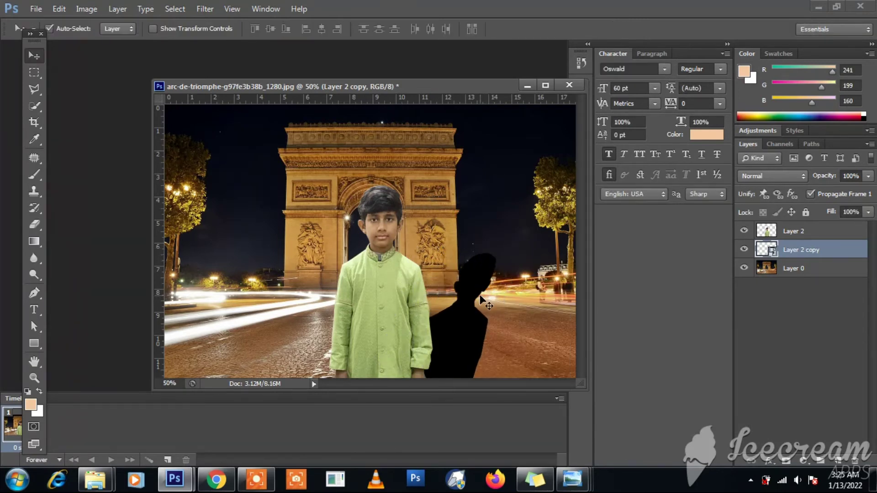
Fade the shadow layer to 31% opacity and preview the composite.
left_click(869, 176)
left_click_drag(867, 191, 827, 191)
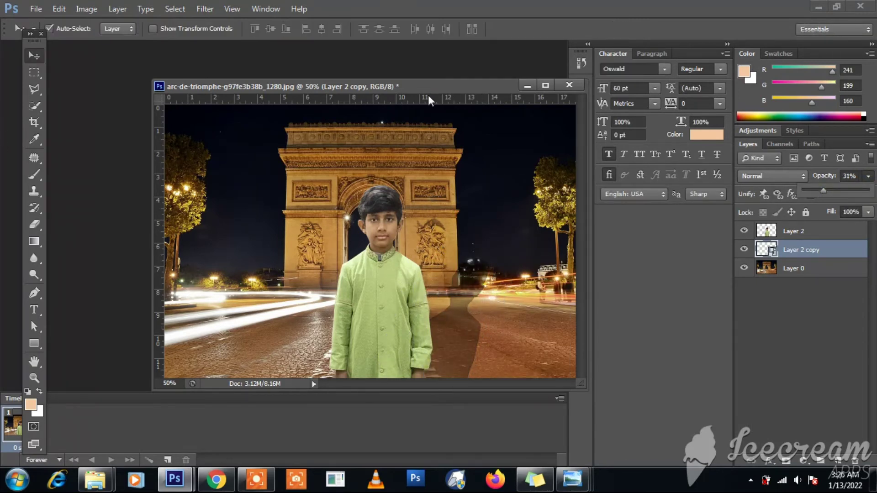
key("f")
key("f")
Add a Color Balance adjustment clipped to the boy layer, nudging midtones toward yellow.
left_click(803, 460)
left_click(783, 317)
left_click(624, 392)
left_click_drag(610, 290, 607, 290)
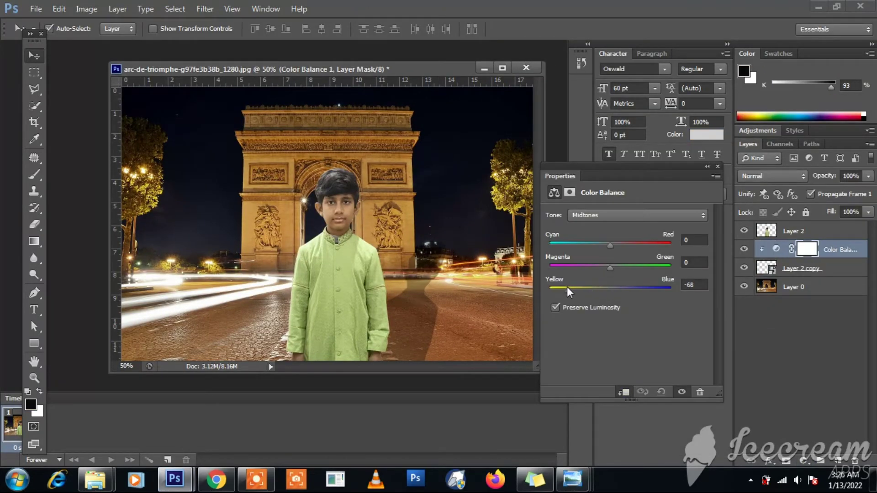
Replace the old Color Balance with a new one clipped to Layer 2, Yellow/Blue +24.
left_click(700, 392)
left_click(391, 187)
left_click(795, 231)
left_click(803, 460)
left_click(795, 319)
left_click(624, 393)
mouse_move(610, 291)
left_mouse_down()
mouse_move(577, 288)
mouse_move(627, 288)
left_mouse_up()
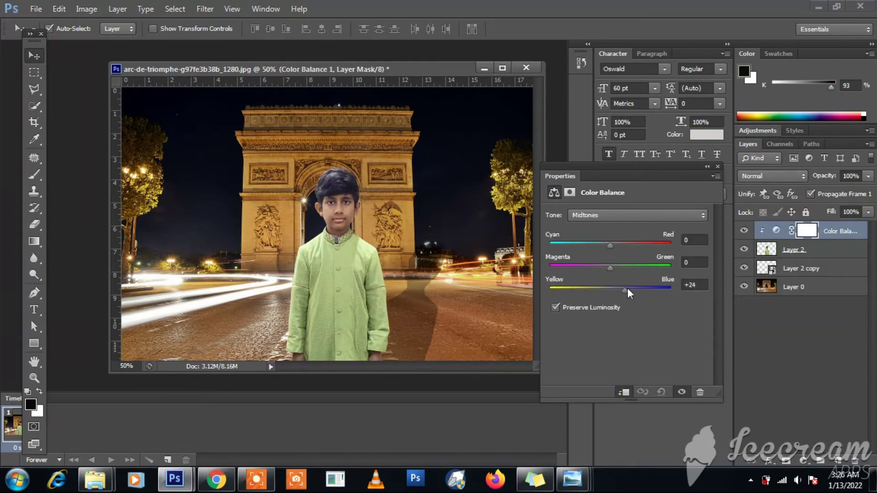
left_click(718, 166)
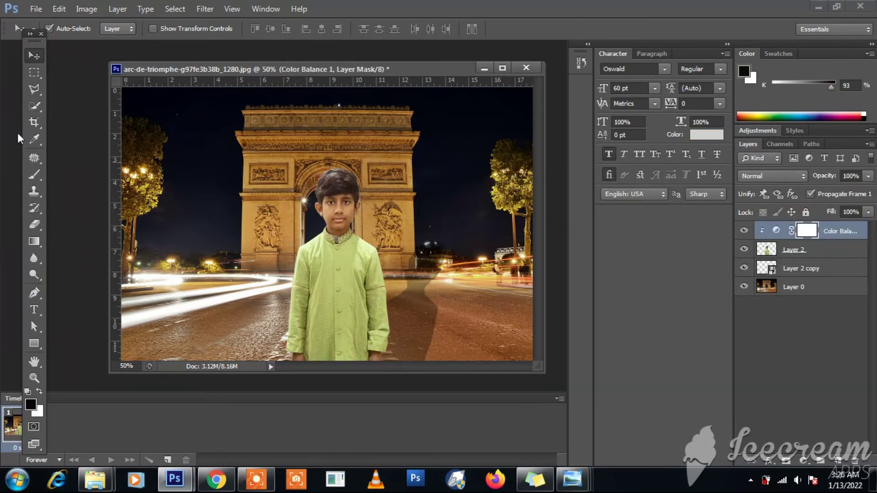
Open and dismiss Brightness/Contrast, then zoom in on the boy's face.
left_click(87, 9)
left_click(242, 42)
left_click(632, 100)
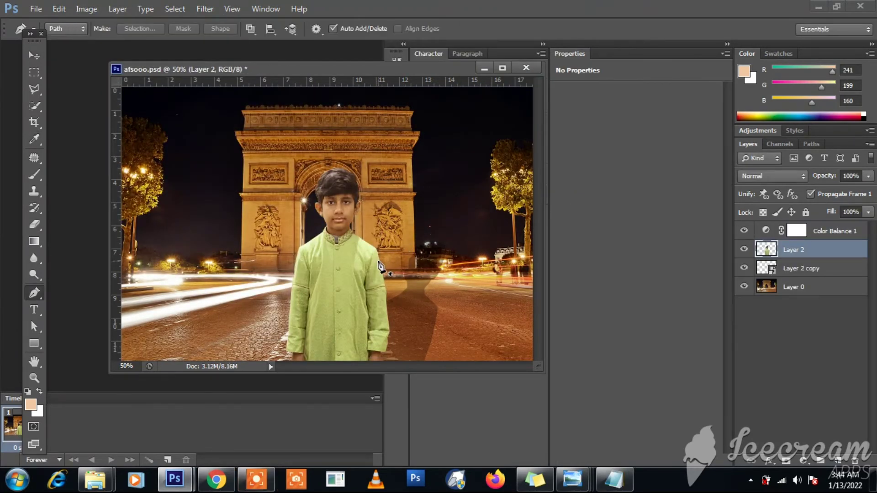
key("ctrl+plus")
key("ctrl+plus")
key("ctrl+plus")
key("ctrl+plus")
Trace Pen anchors from the kurta's neckline down the left shoulder and sleeve to the cuff.
left_click(323, 237)
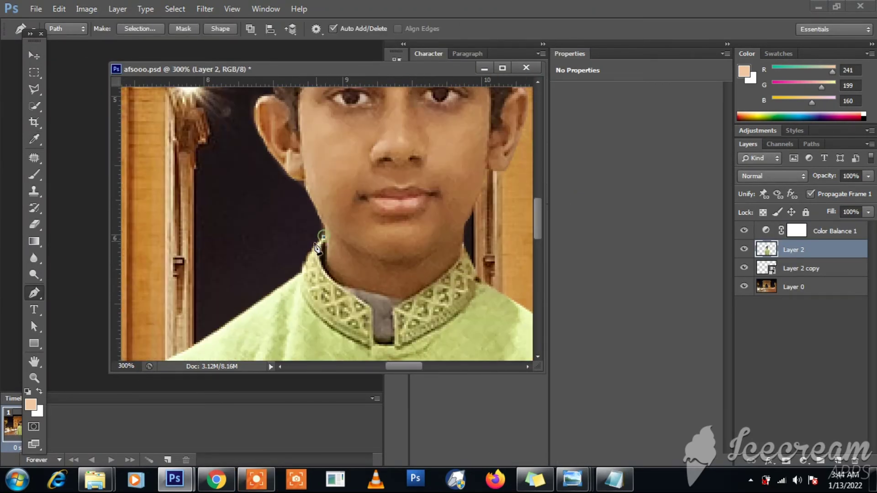
left_click(312, 246)
left_click(304, 262)
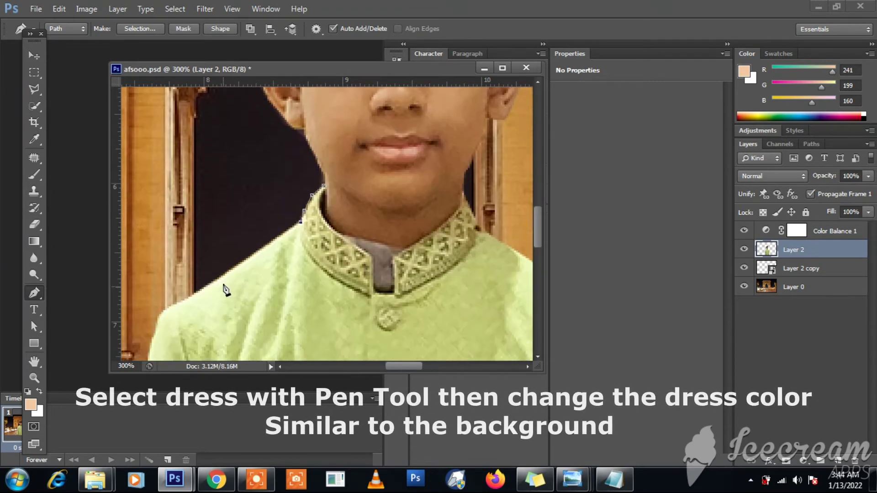
scroll(225, 290, "down", 2)
left_click(220, 275)
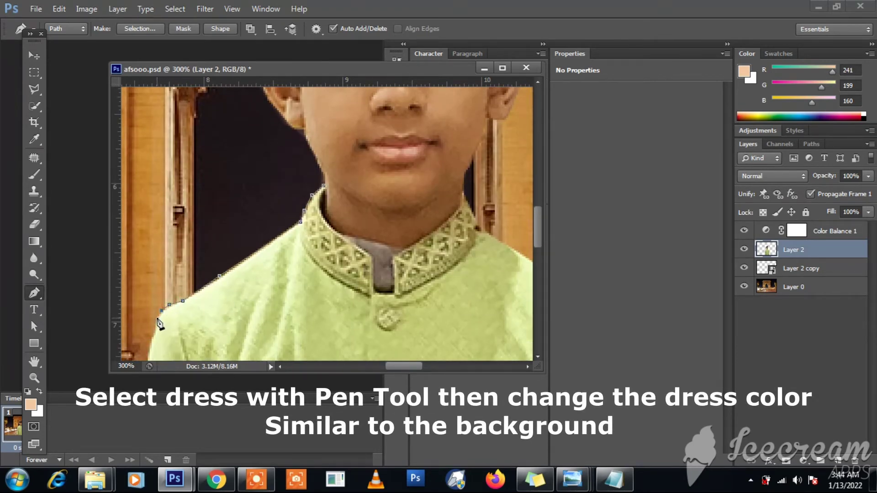
scroll(159, 323, "down", 4)
scroll(319, 228, "left", 6)
scroll(299, 150, "down", 4)
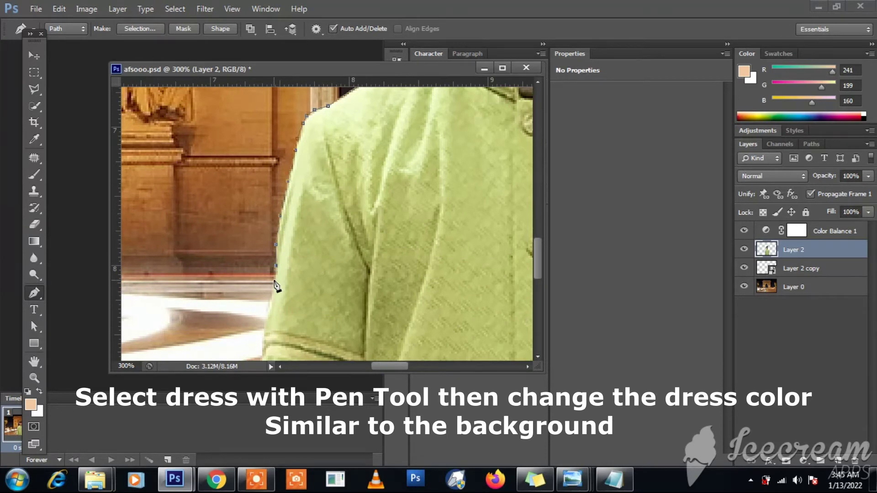
left_click(270, 304)
scroll(268, 228, "down", 6)
left_click(263, 202)
scroll(260, 183, "down", 2)
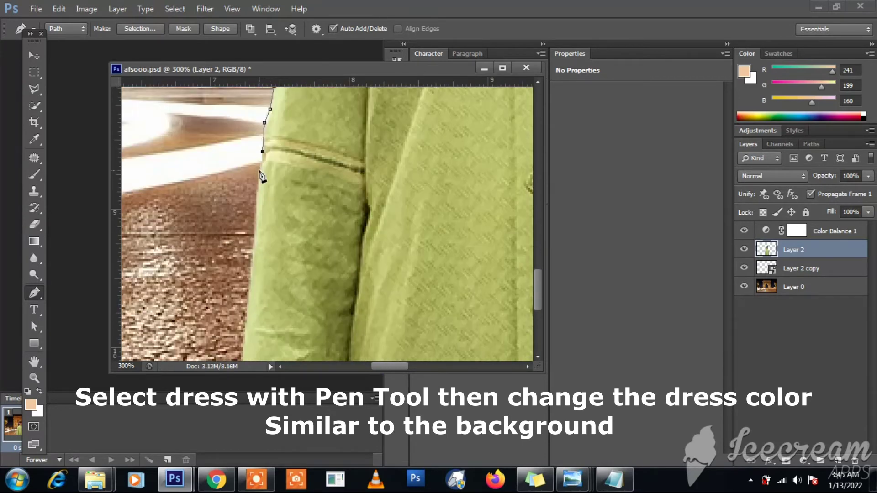
scroll(254, 214, "down", 5)
left_click(249, 254)
scroll(249, 254, "down", 2)
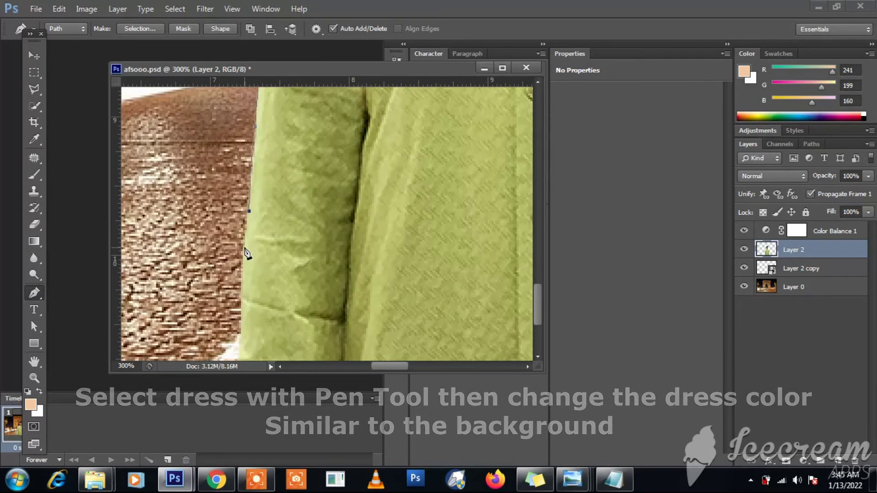
scroll(246, 251, "down", 2)
left_click(241, 269)
left_click(239, 314)
scroll(239, 315, "down", 2)
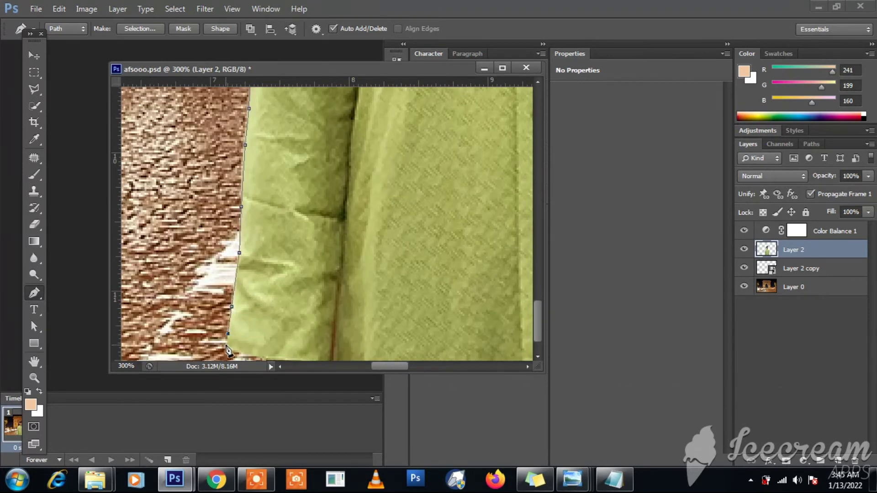
left_click(228, 349)
scroll(227, 349, "down", 2)
left_click(325, 318)
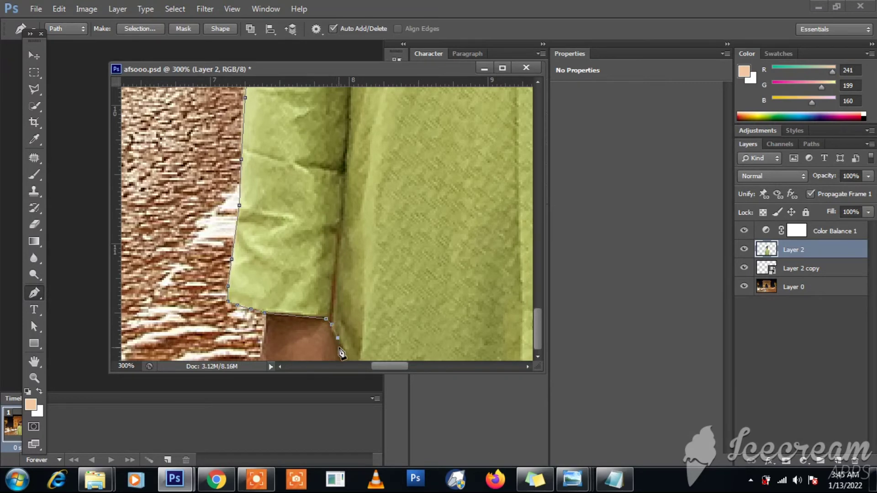
scroll(393, 368, "right", 5)
scroll(429, 363, "left", 1)
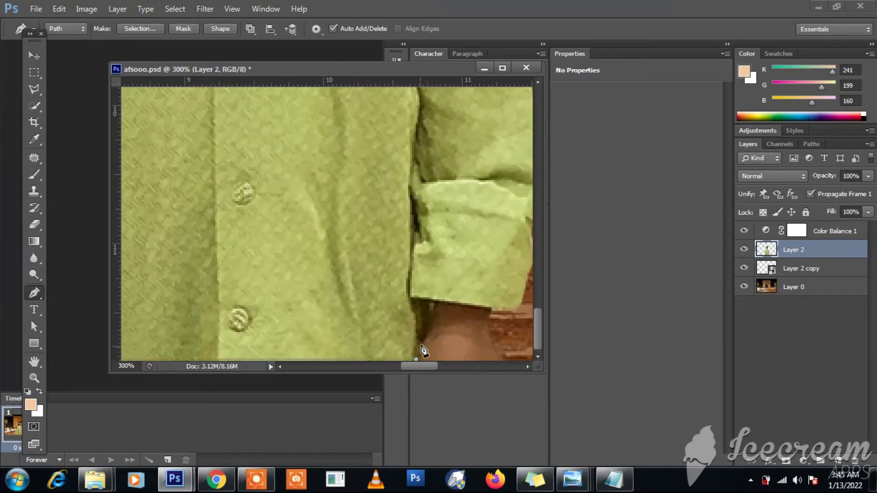
Trace up the kurta's right side and sleeve to the shoulder, then load the path as a selection.
left_click(420, 343)
left_click(424, 332)
left_click(429, 318)
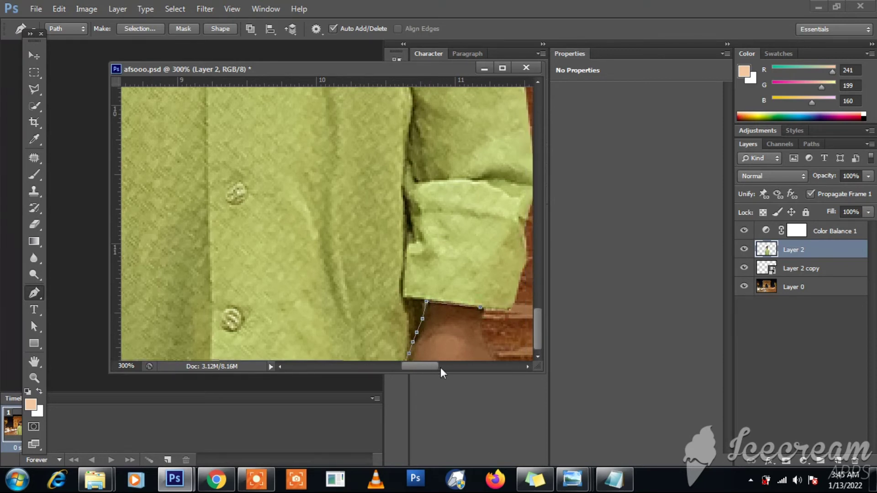
scroll(440, 369, "right", 2)
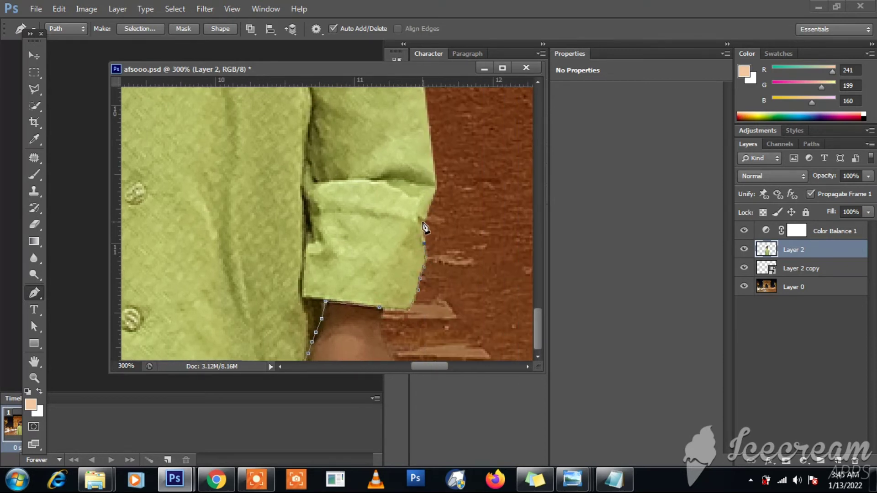
scroll(436, 199, "up", 1)
left_click(431, 185)
scroll(430, 183, "up", 1)
left_click(424, 170)
scroll(424, 172, "up", 1)
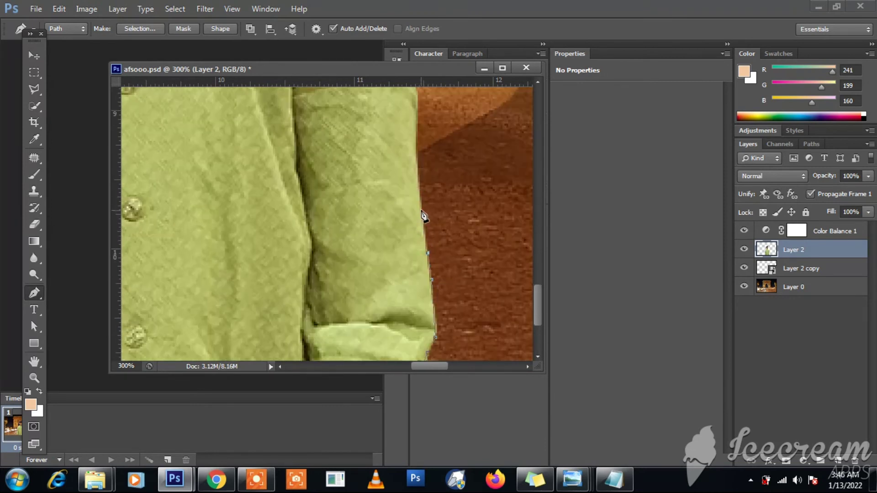
left_click(417, 140)
scroll(418, 176, "up", 1)
left_click(412, 128)
scroll(409, 138, "up", 1)
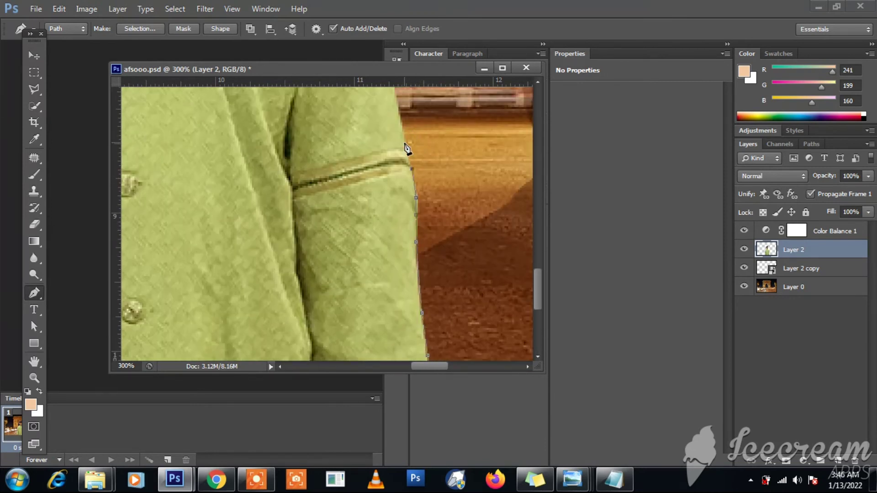
left_click(404, 143)
scroll(405, 146, "up", 1)
scroll(397, 157, "up", 1)
left_click(388, 143)
scroll(379, 139, "up", 1)
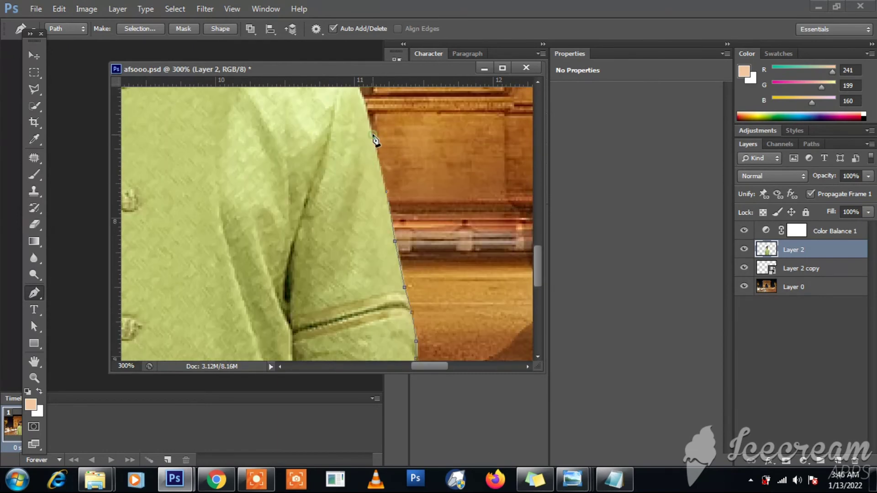
scroll(366, 144, "up", 1)
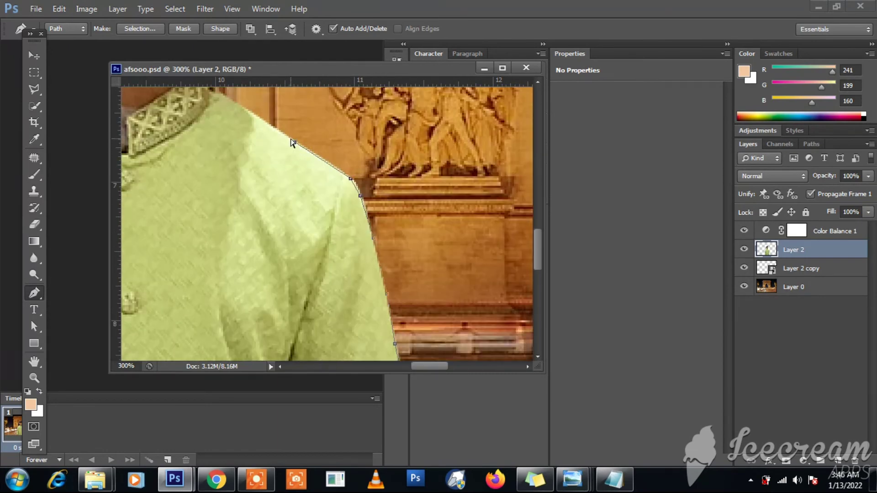
scroll(215, 137, "up", 2)
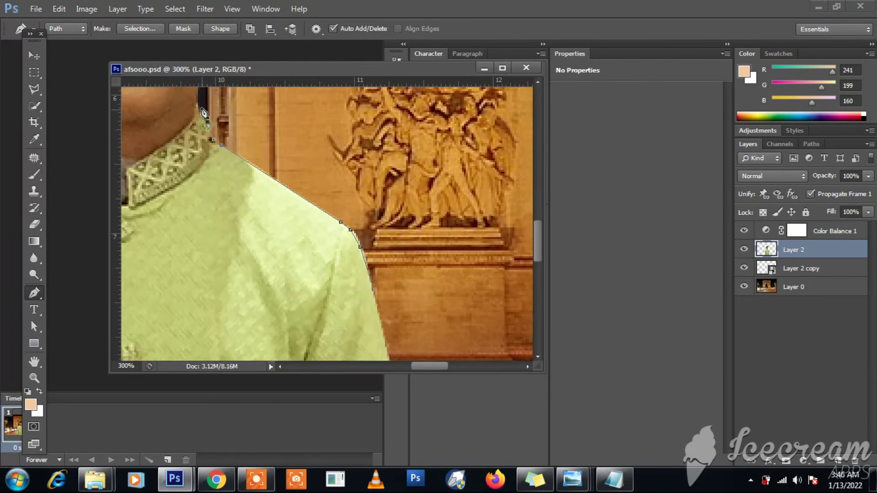
scroll(342, 317, "left", 3)
scroll(332, 120, "left", 1)
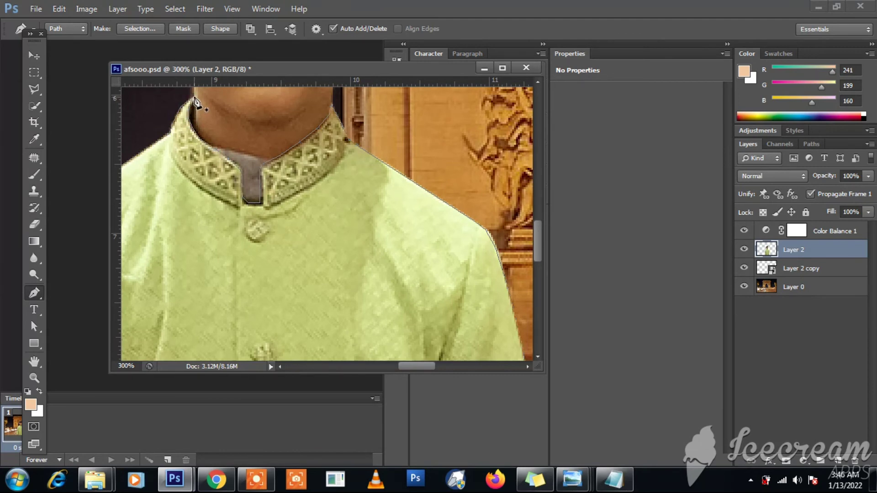
key("ctrl+0")
key("ctrl+Return")
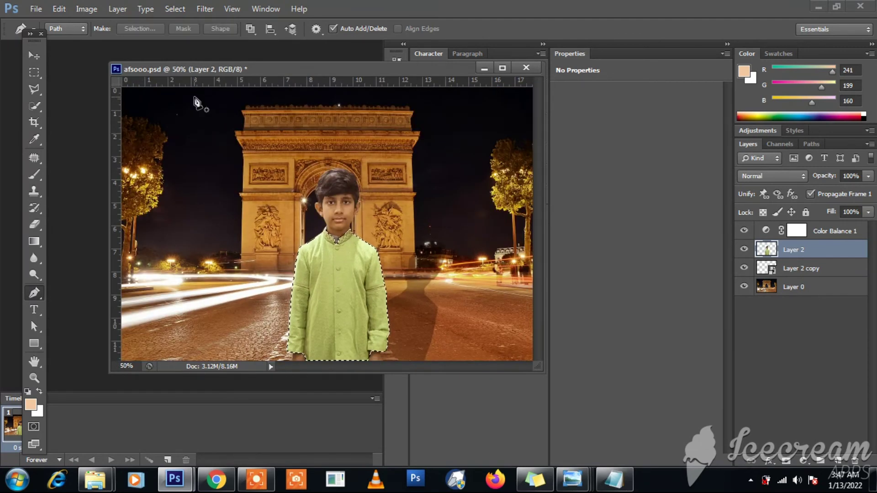
Color Balance the selected kurta's midtones: Magenta/Green about -93, Yellow/Blue about -79.
left_click(86, 9)
left_click(274, 120)
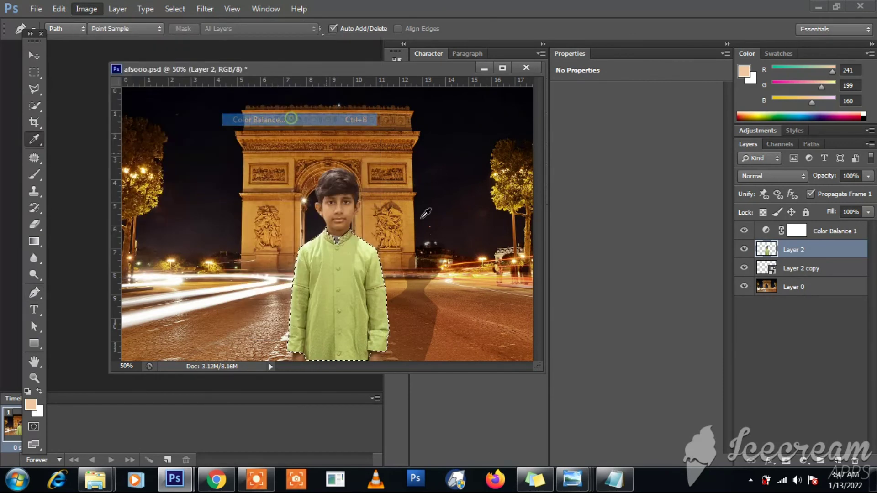
mouse_move(601, 164)
left_mouse_down()
mouse_move(567, 168)
mouse_move(577, 152)
mouse_move(562, 170)
left_mouse_up()
left_click_drag(577, 150, 563, 154)
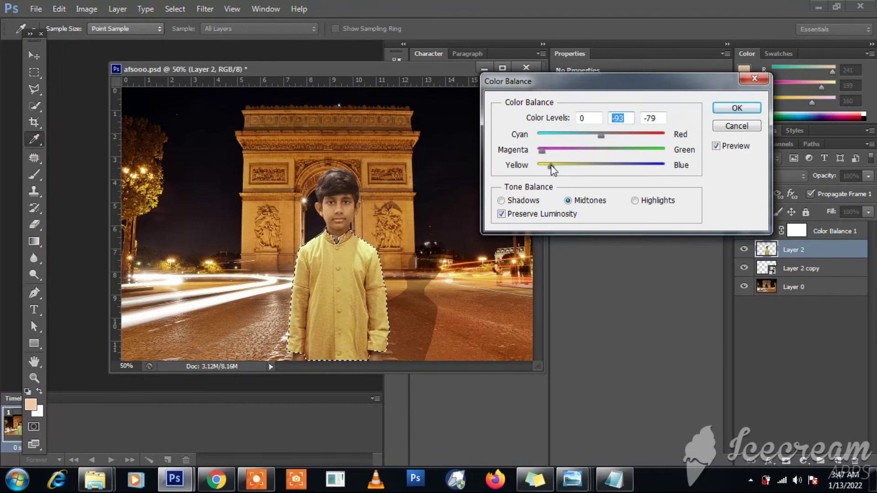